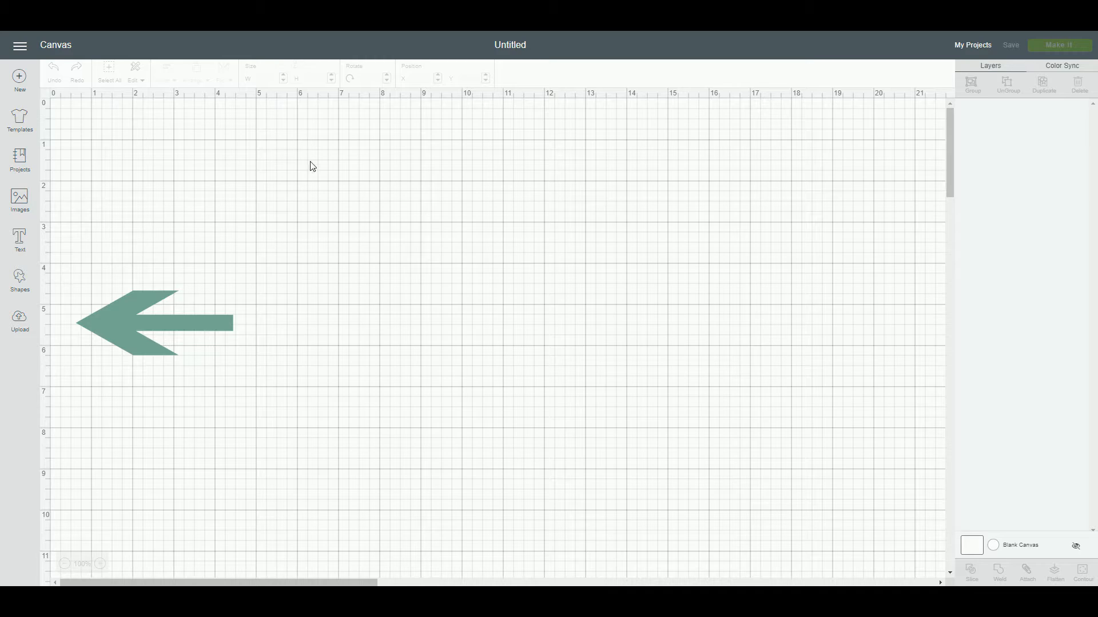
Upload the image file KWD_111g.svg from the Documents folder
left_click(20, 321)
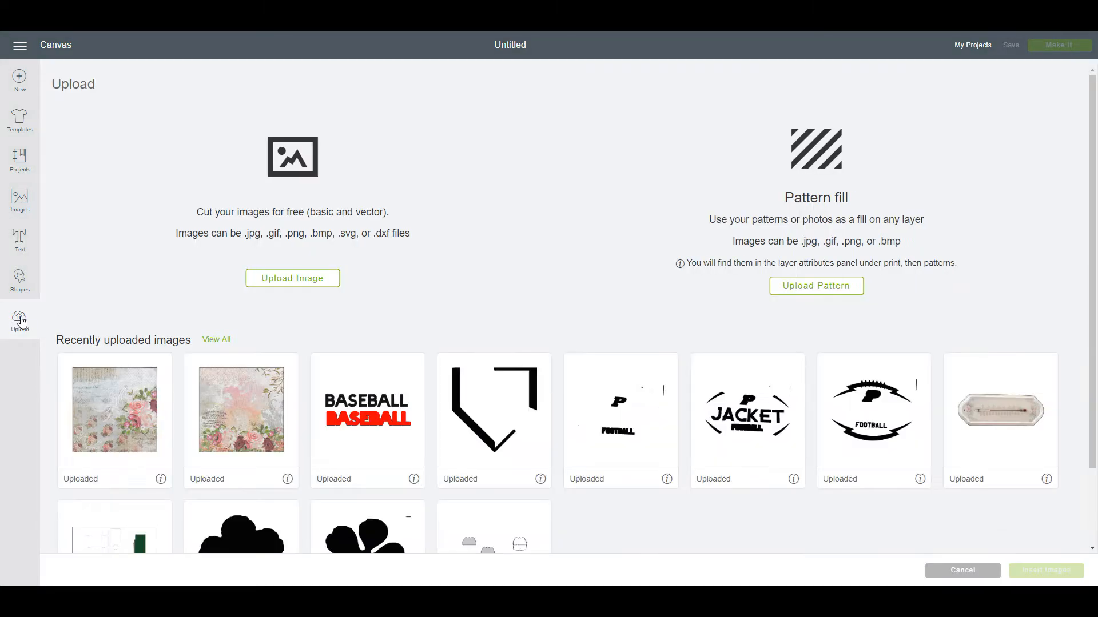
left_click(310, 280)
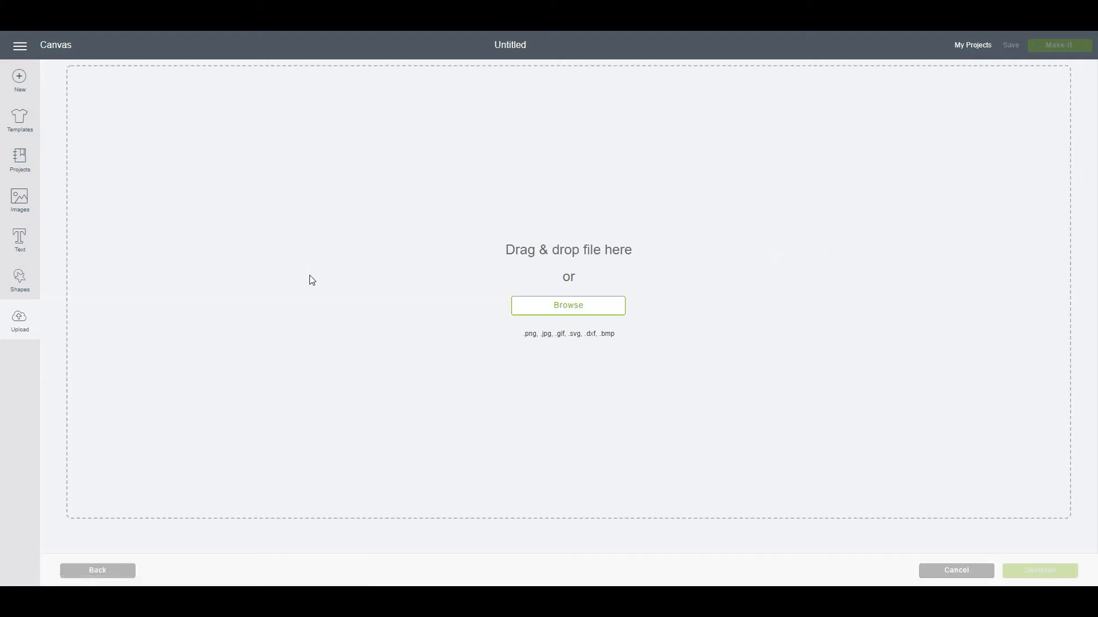
left_click(570, 308)
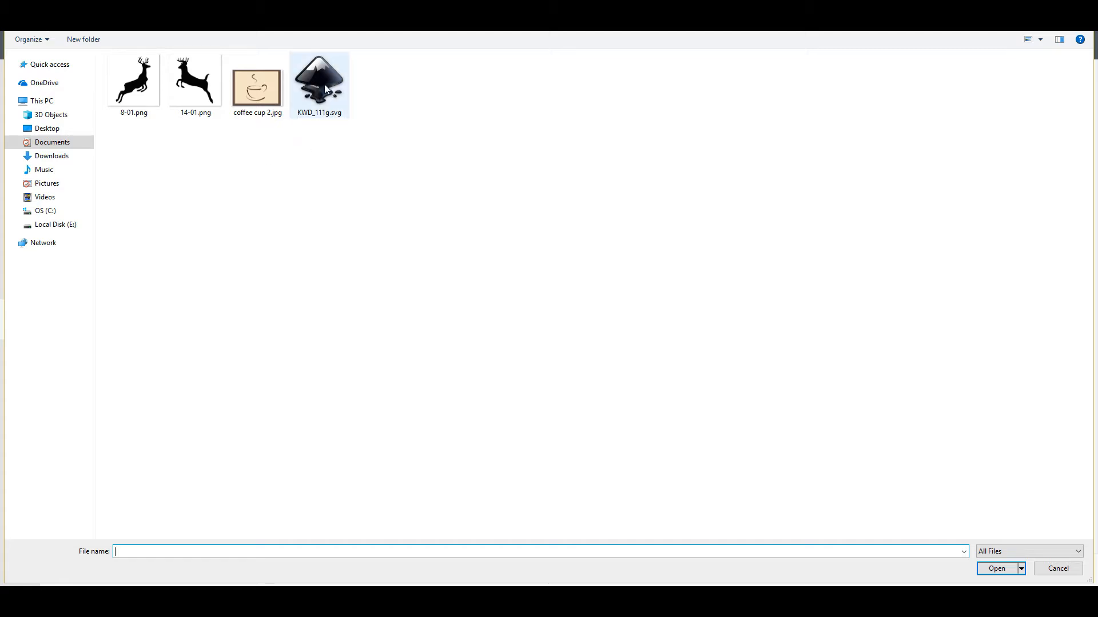
mouse_move(325, 85)
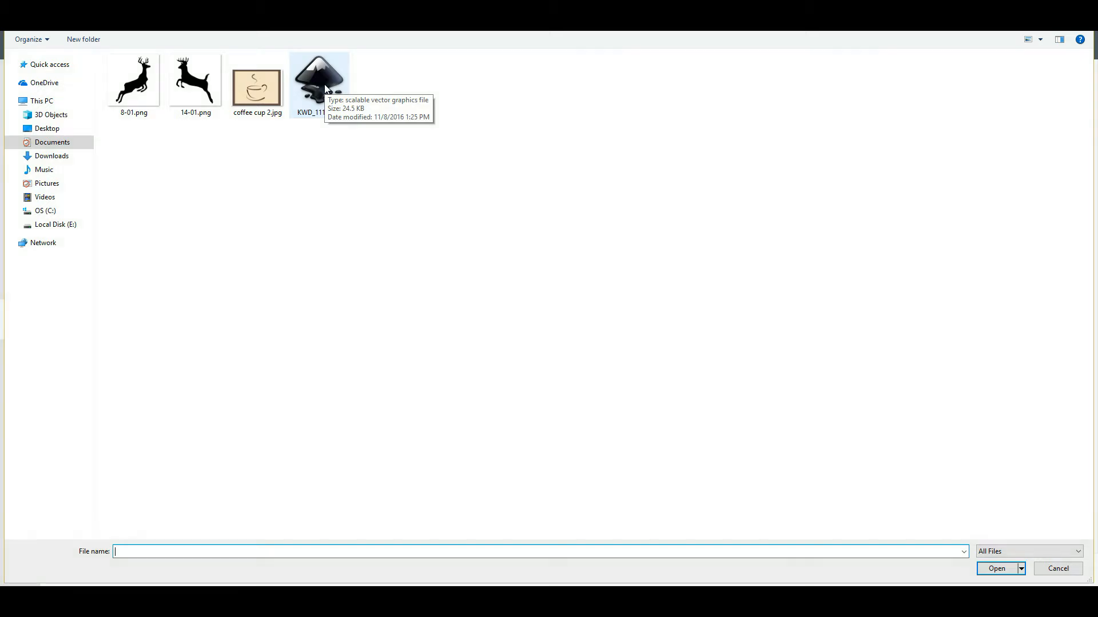
double_click(322, 84)
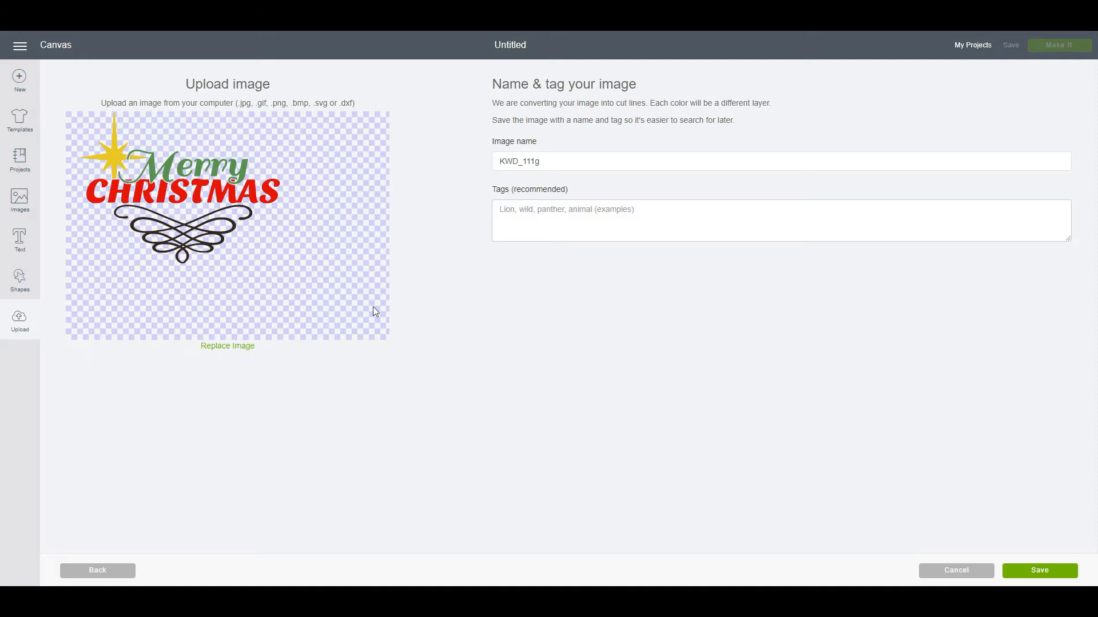
Name the uploaded vector image Merry Christmas and save it to the uploaded images
left_click(546, 163)
double_click(546, 163)
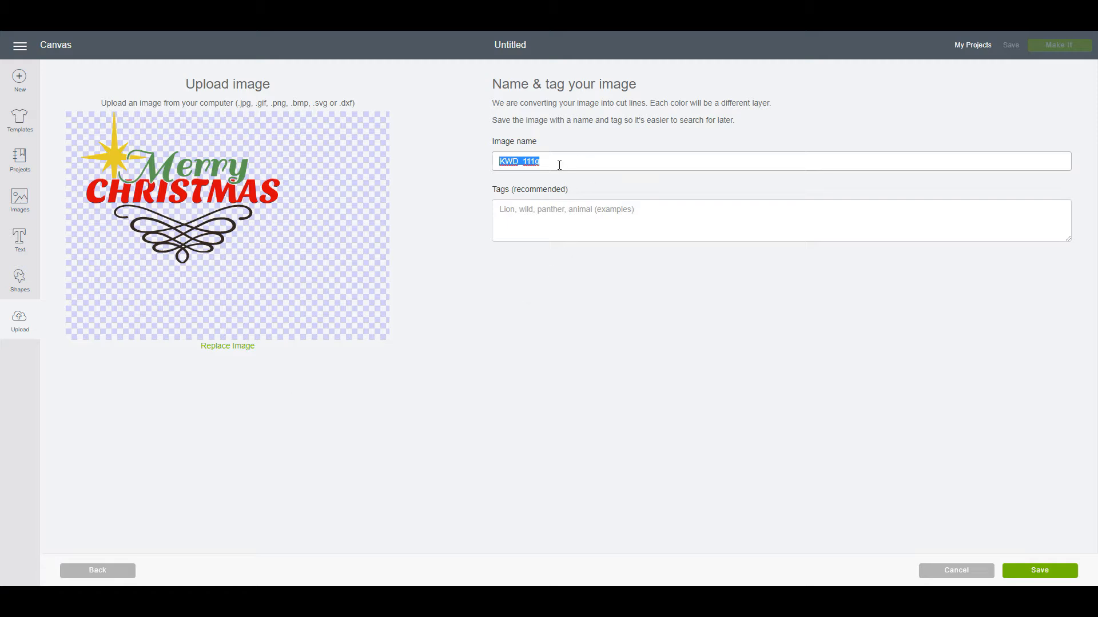
type("Merry Christmas")
left_click(1029, 574)
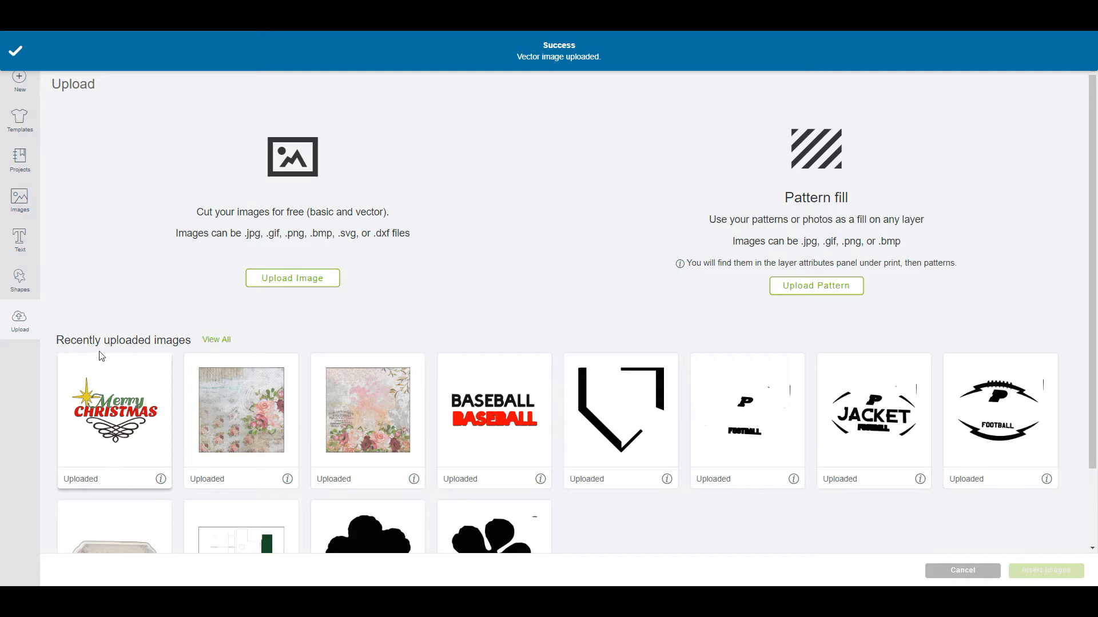
Upload the deer image 14-01.png from the Documents folder and continue with the Simple image type
left_click(282, 282)
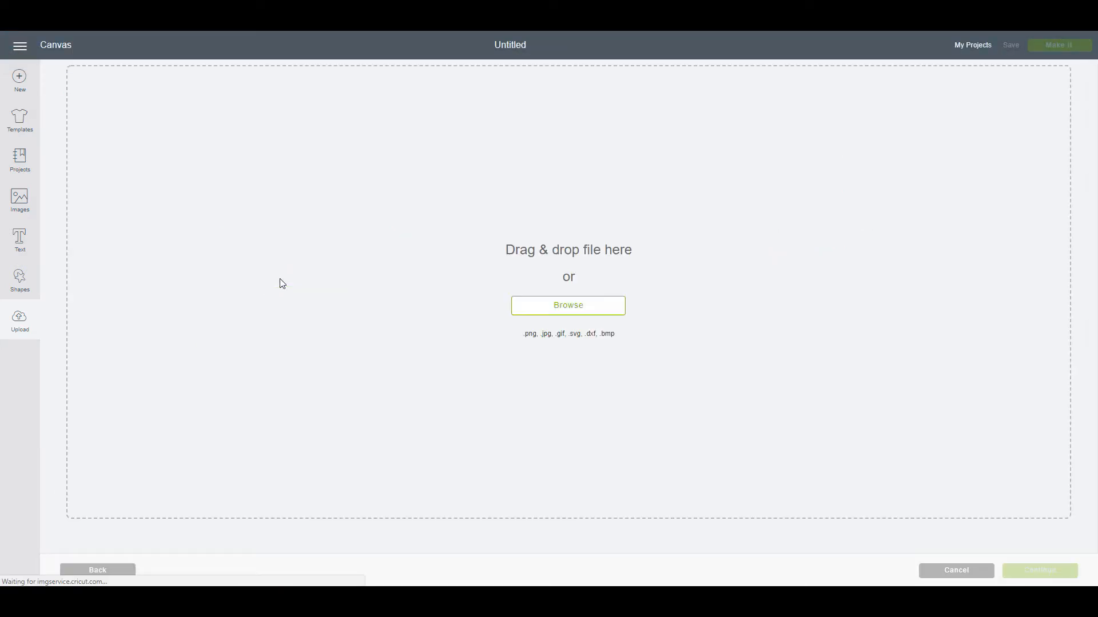
left_click(556, 311)
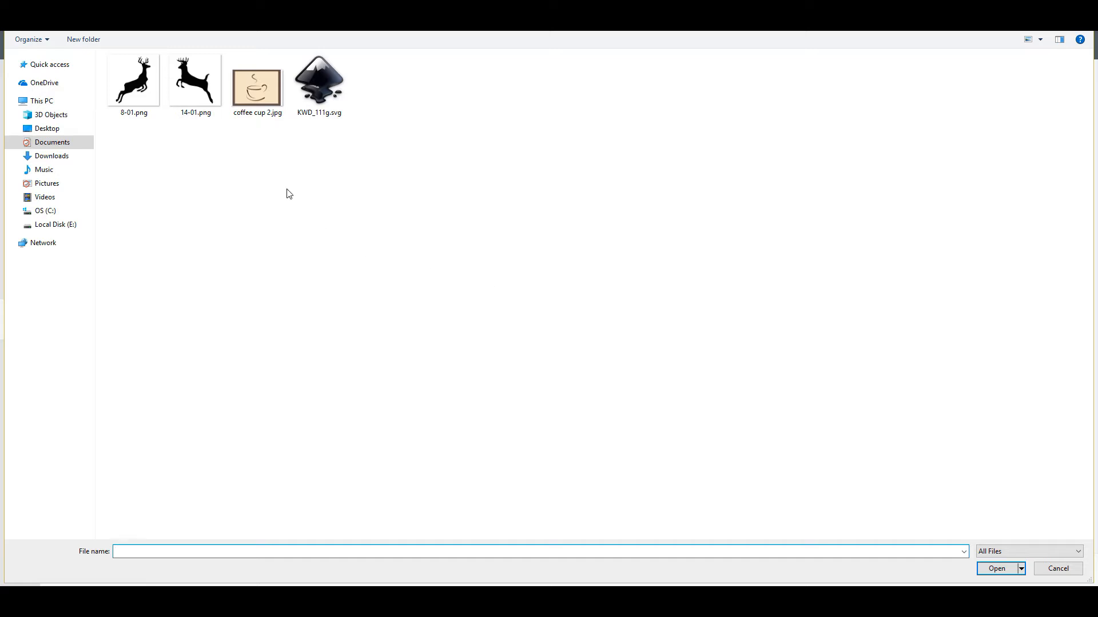
left_click(200, 94)
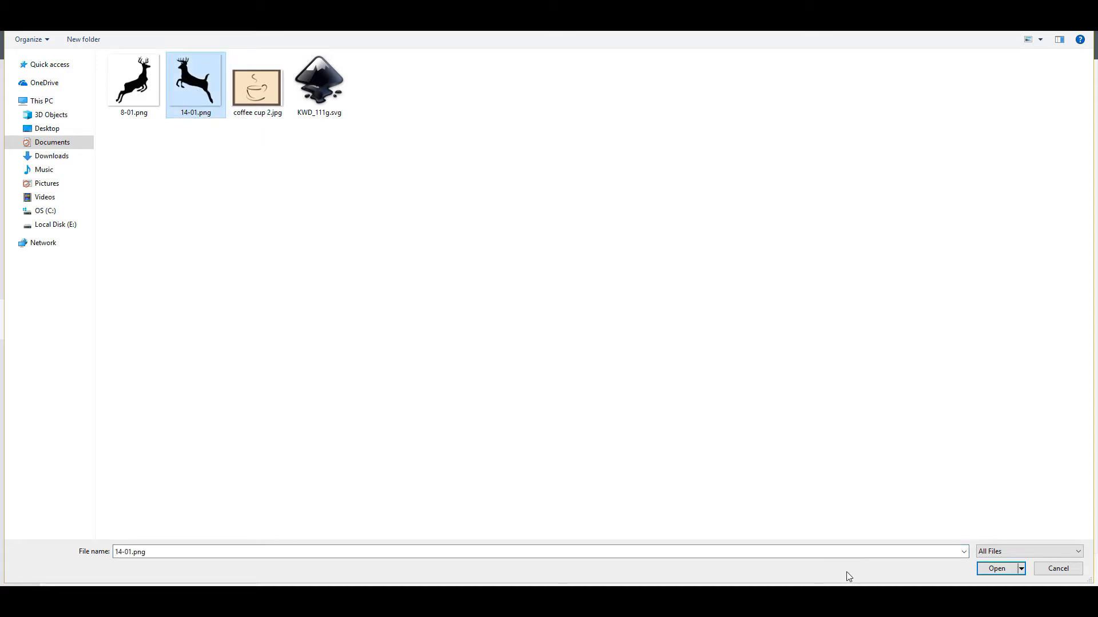
left_click(994, 568)
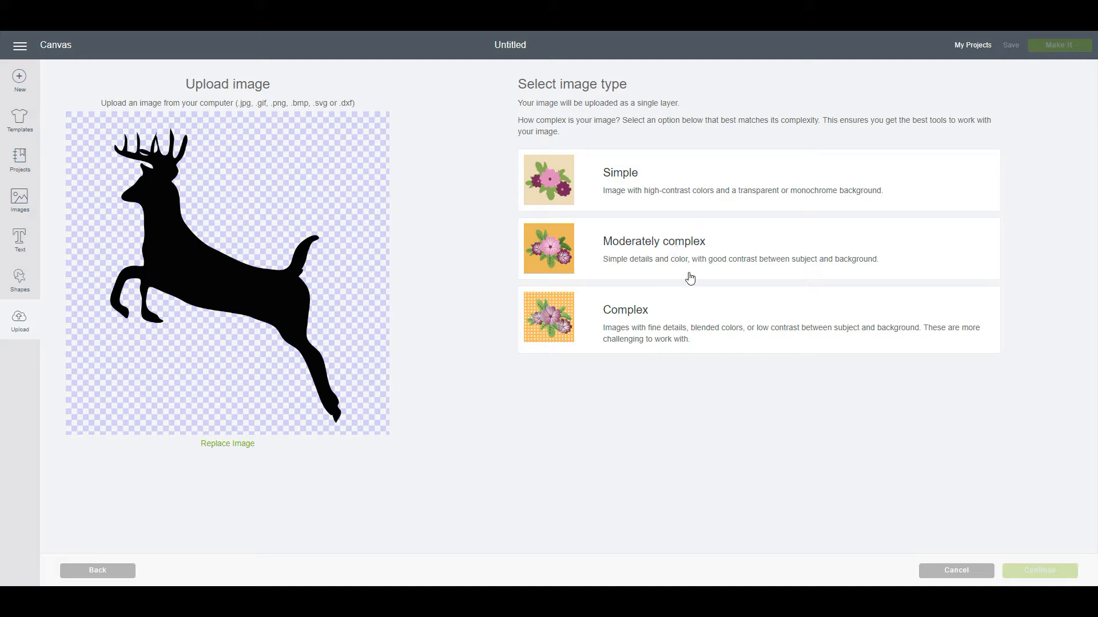
left_click(722, 172)
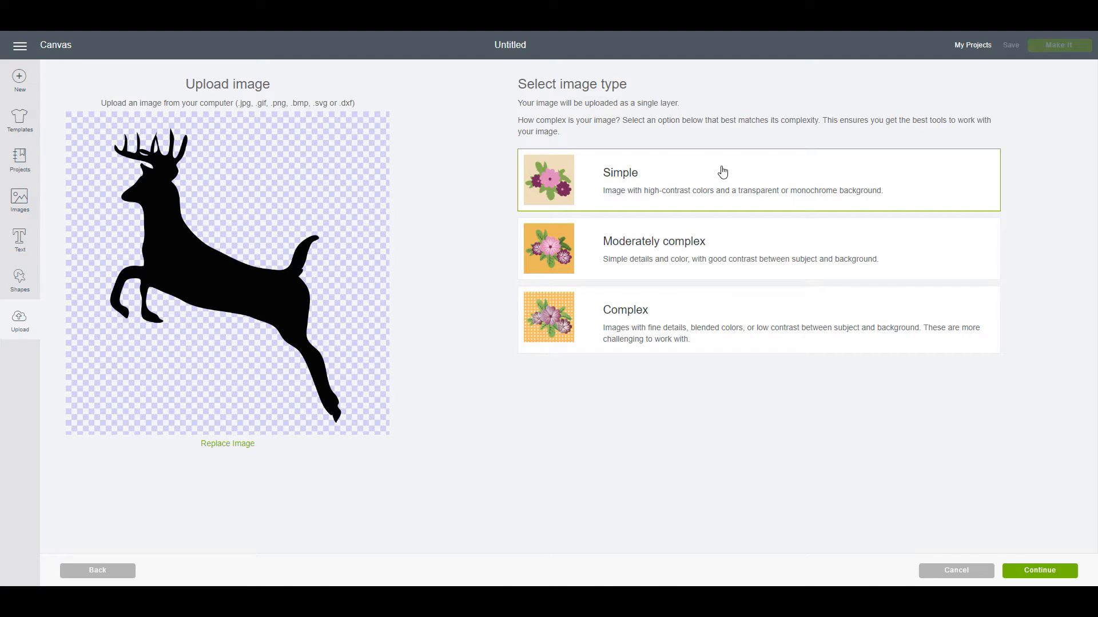
left_click(1054, 572)
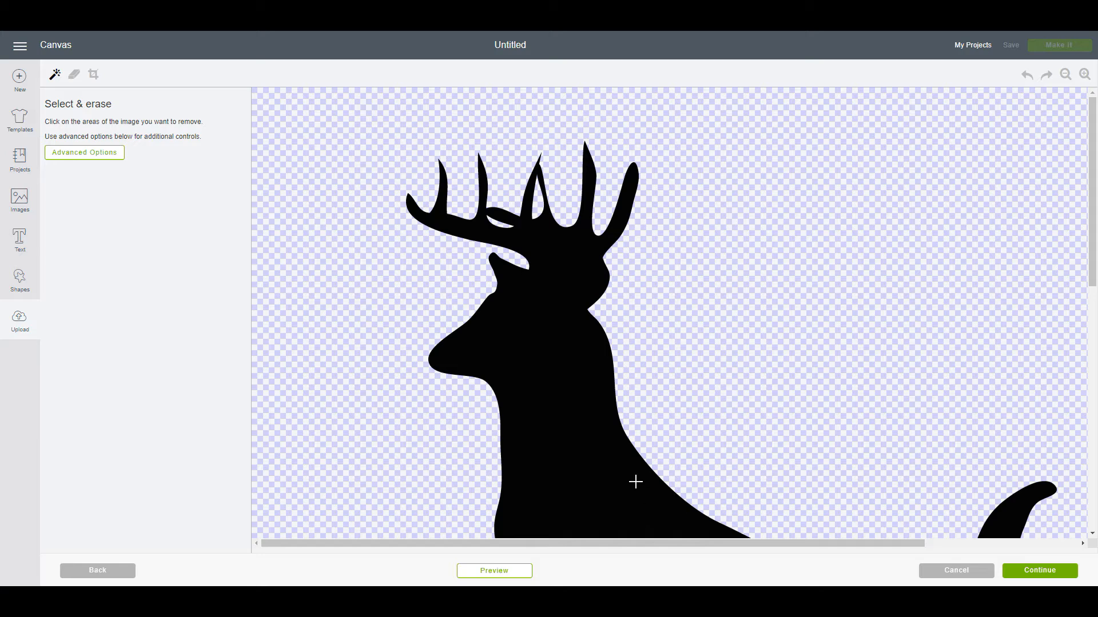
Examine the deer silhouette up close and as a whole for areas that need erasing
left_click(1085, 75)
left_click(1085, 75)
left_click(1085, 75)
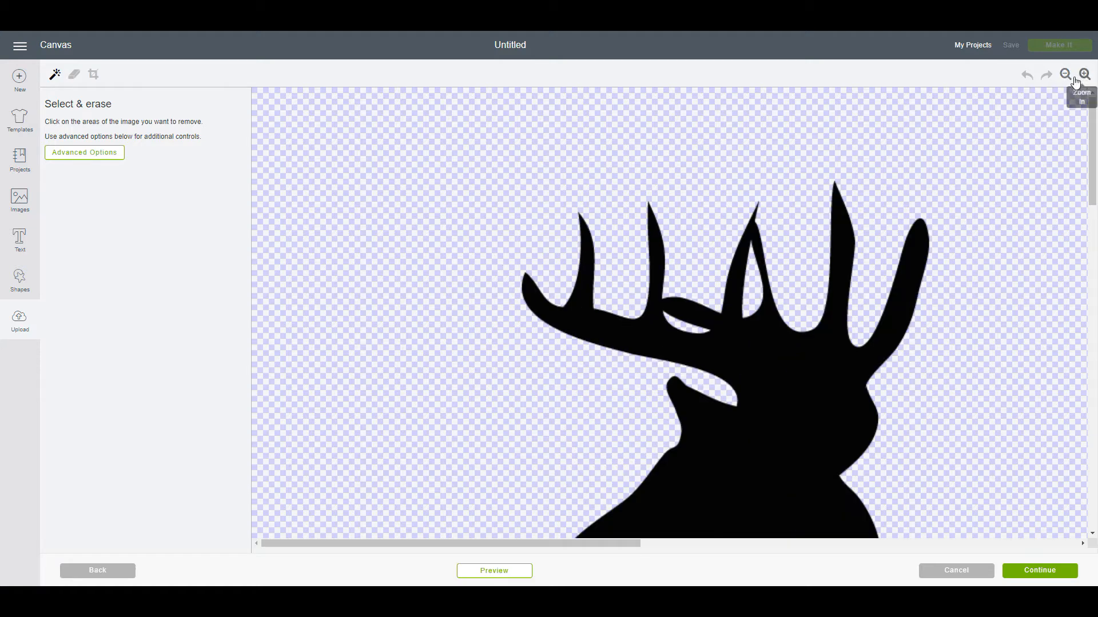
left_click(1065, 75)
left_click(1065, 74)
left_click(1065, 75)
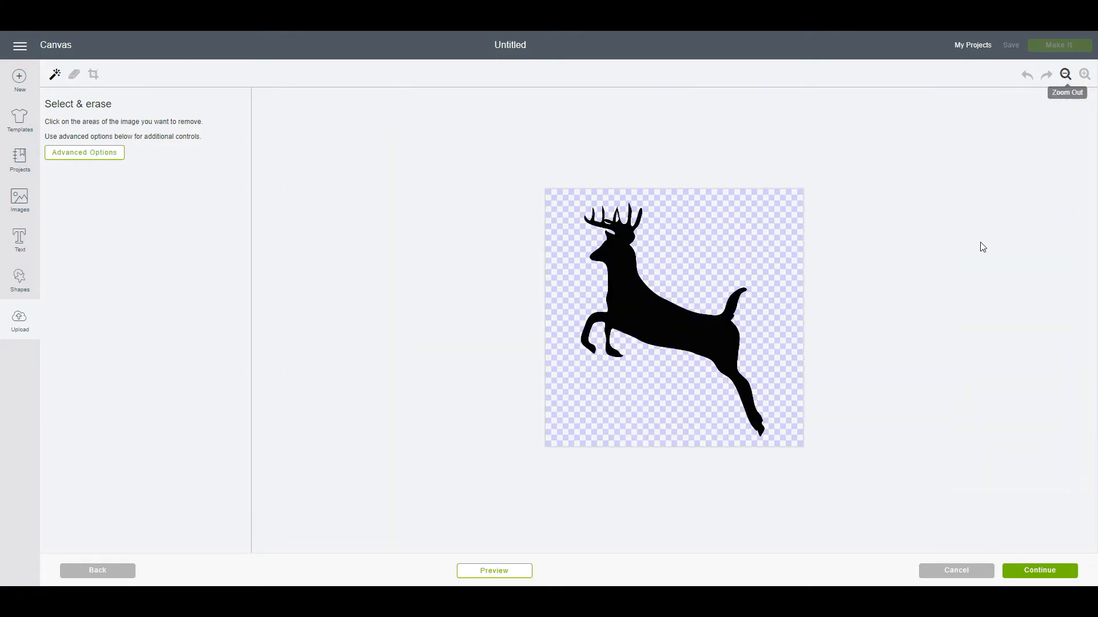
left_click(1084, 75)
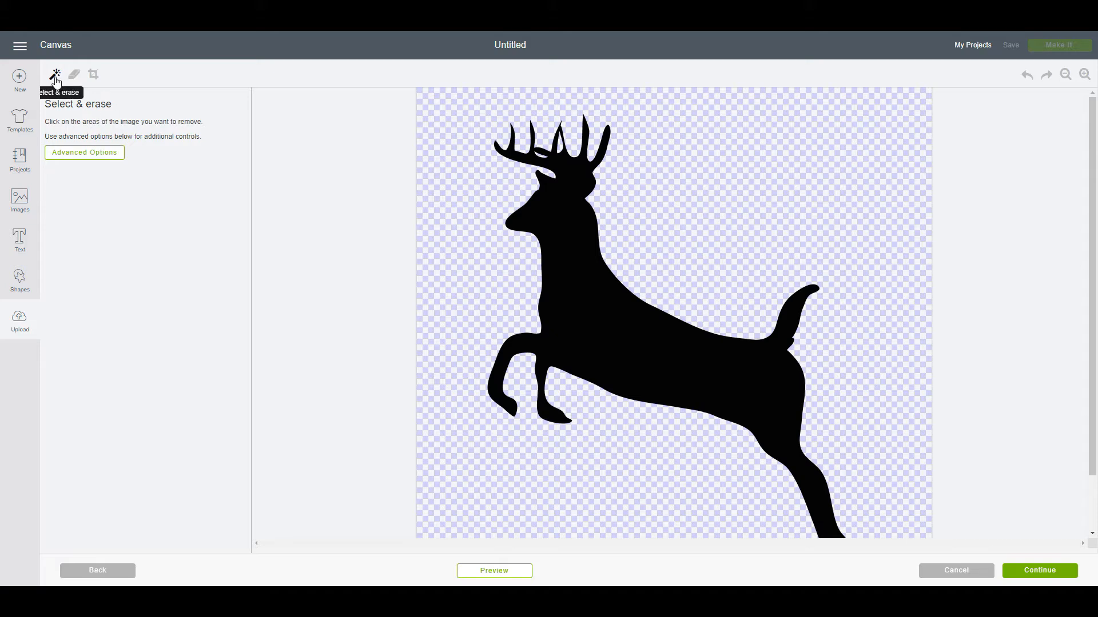
left_click(74, 76)
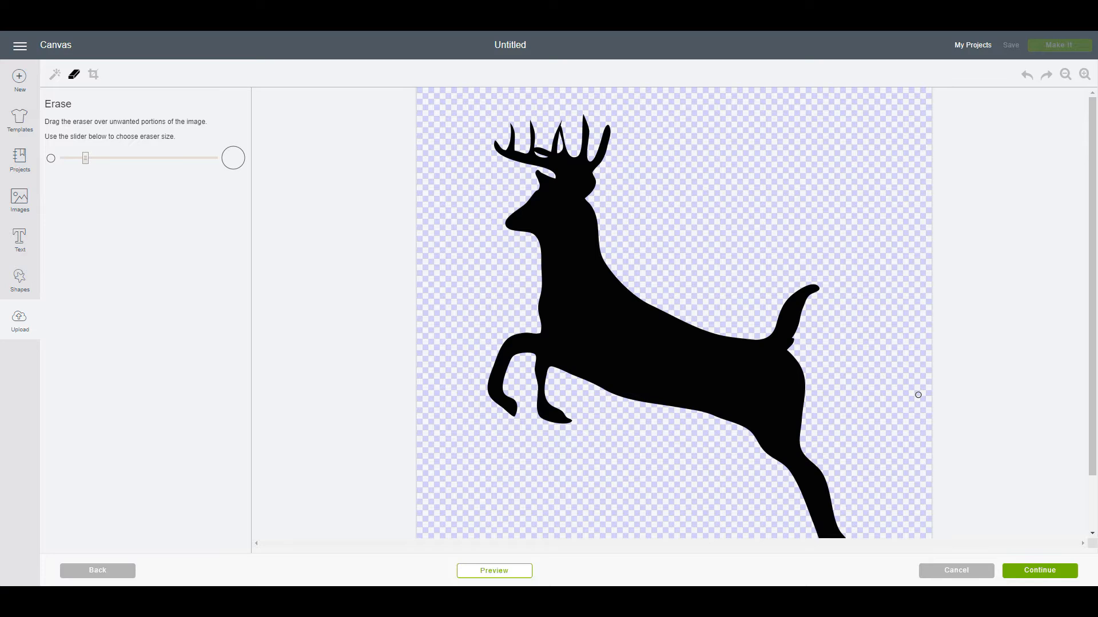
scroll(918, 395, "down", 1)
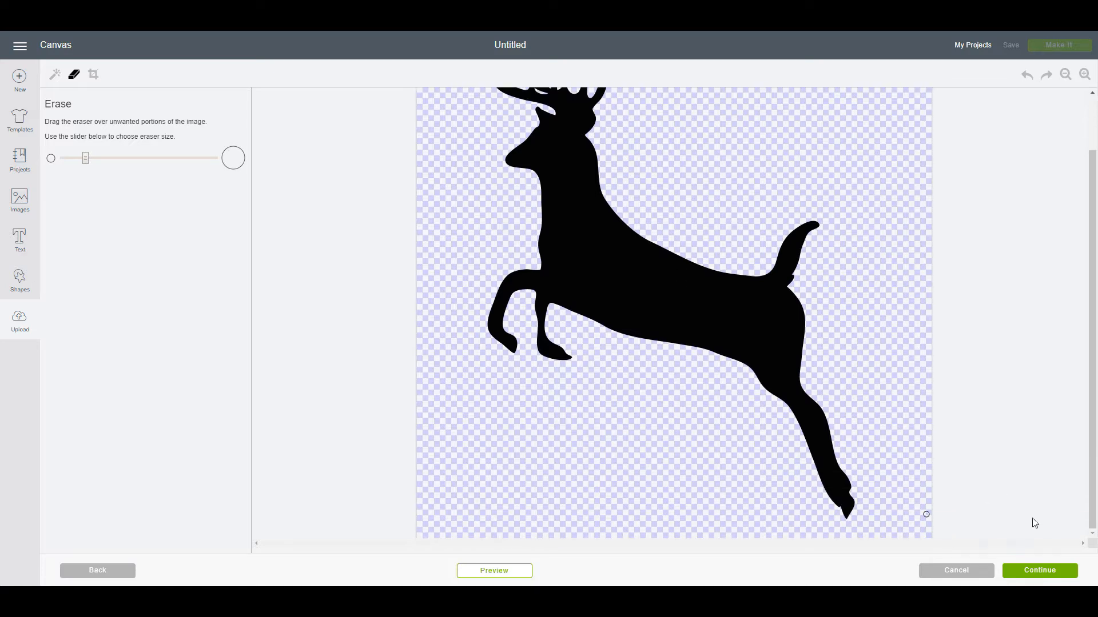
Accept the deer image without erasing anything and save it as a cut image named Deer
left_click(1060, 573)
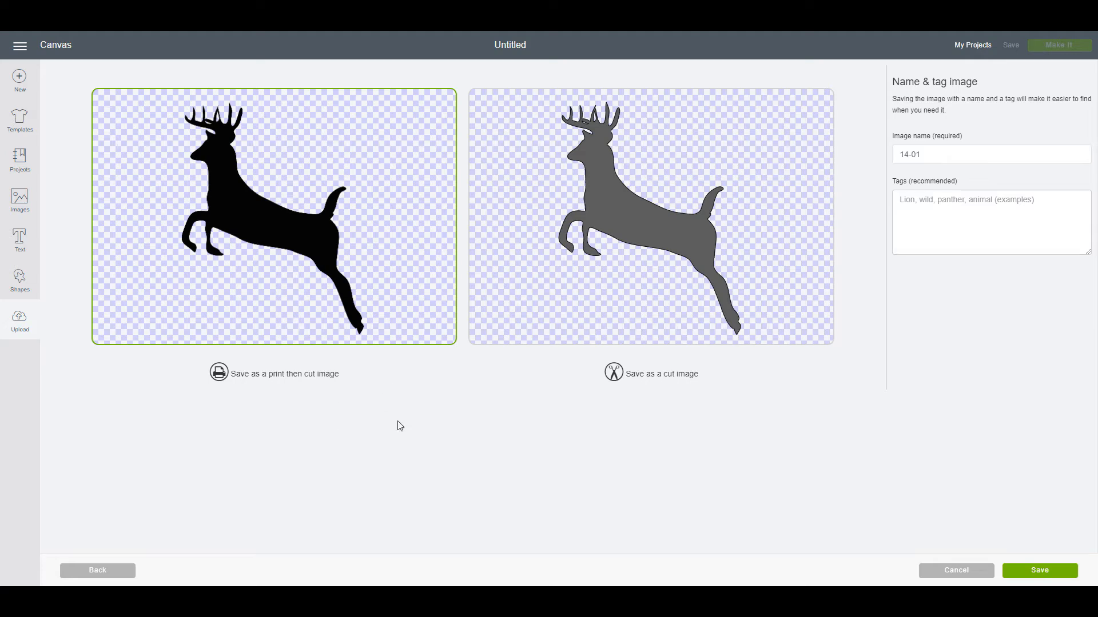
left_click(621, 319)
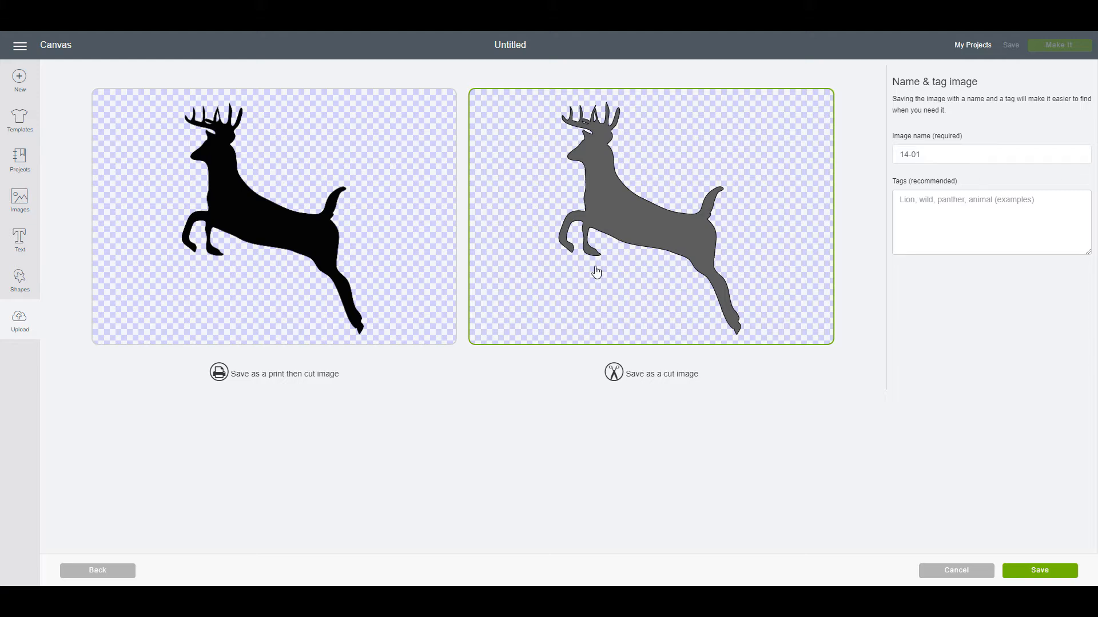
left_click_drag(938, 155, 868, 152)
type("Deer")
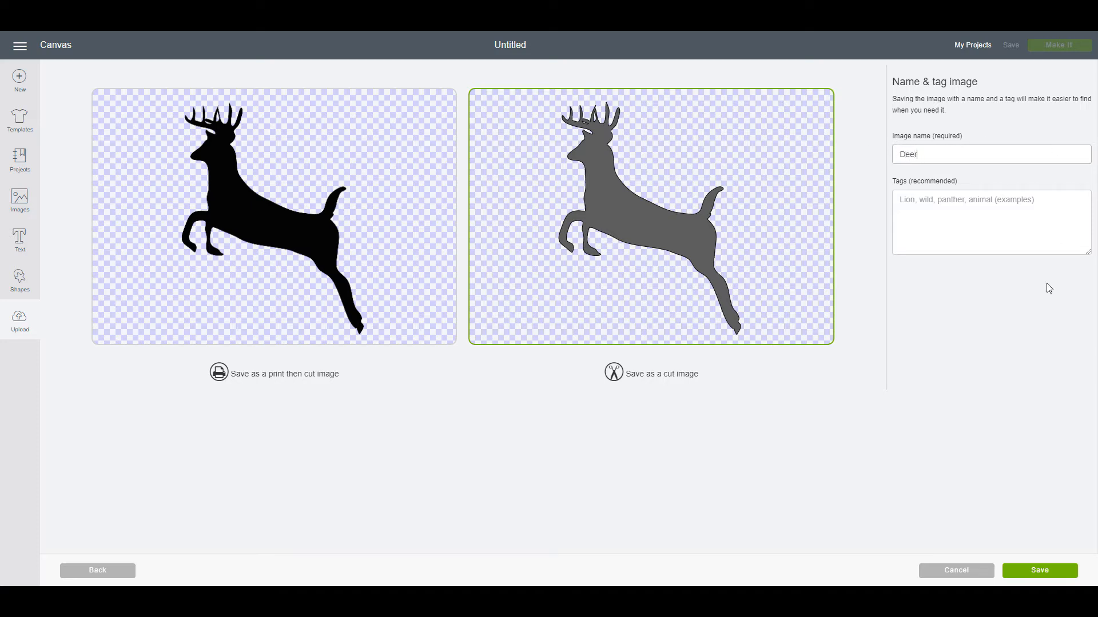
left_click(1041, 573)
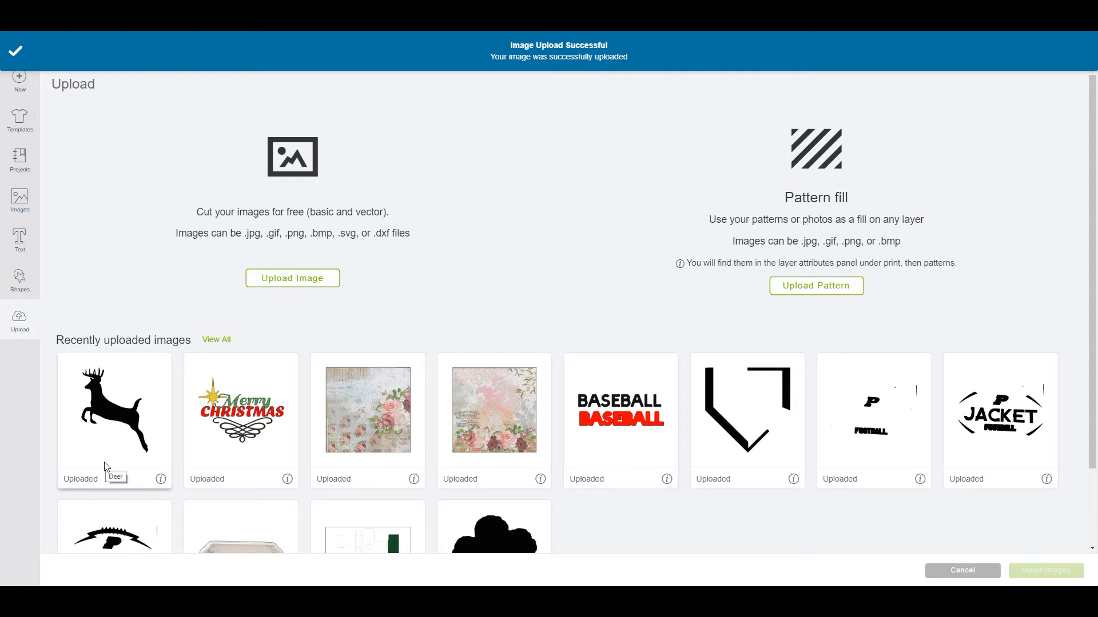
Upload the image file coffee cup 2.jpg from the Documents folder
left_click(300, 279)
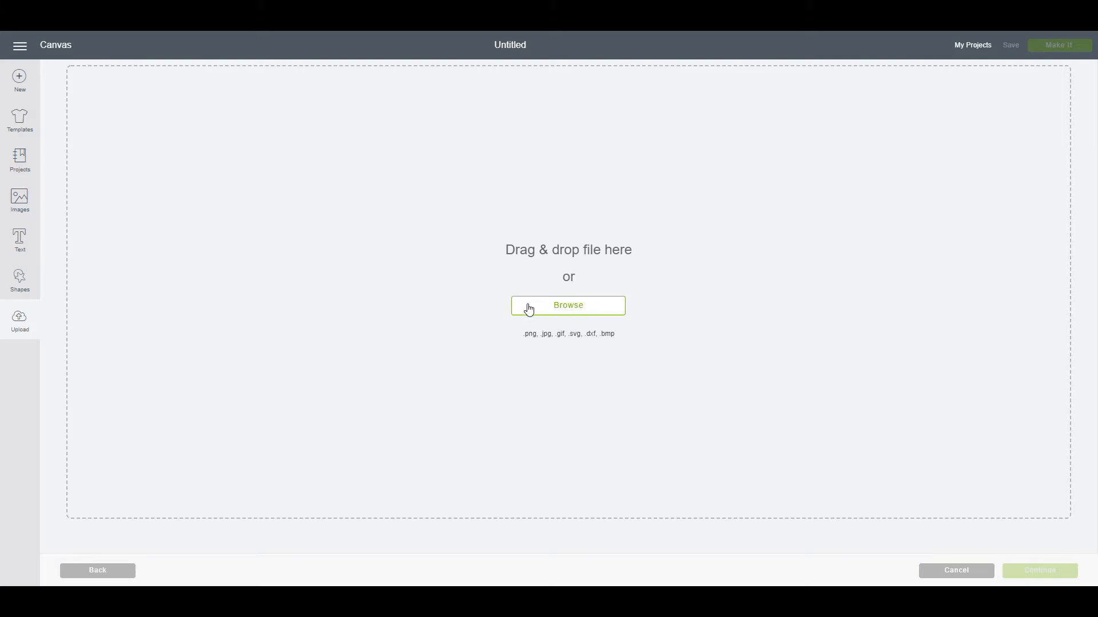
left_click(568, 306)
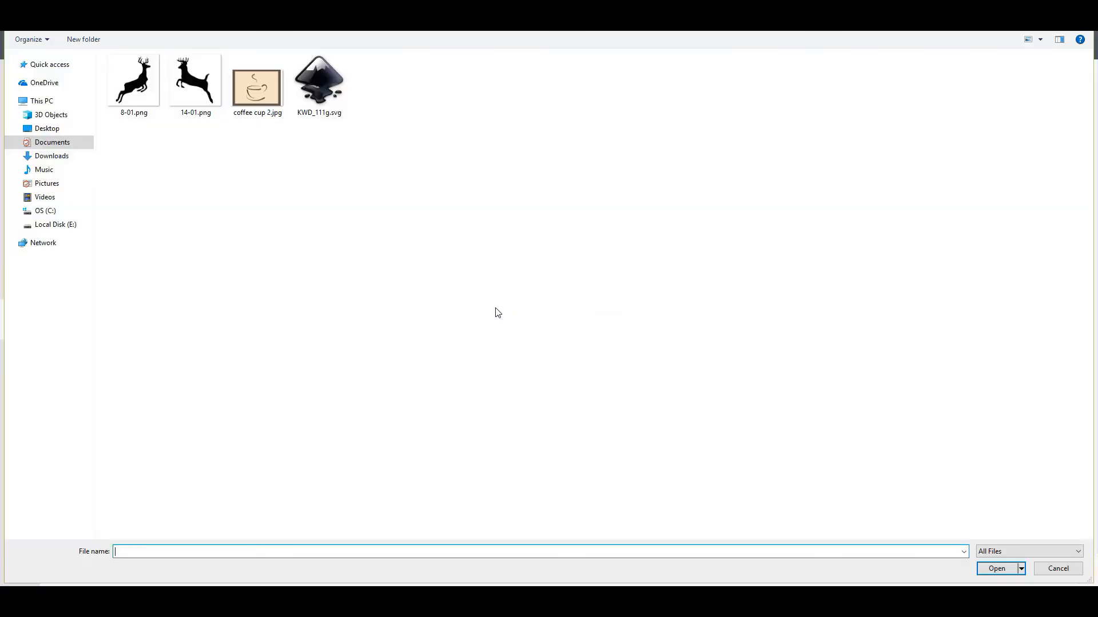
left_click(260, 85)
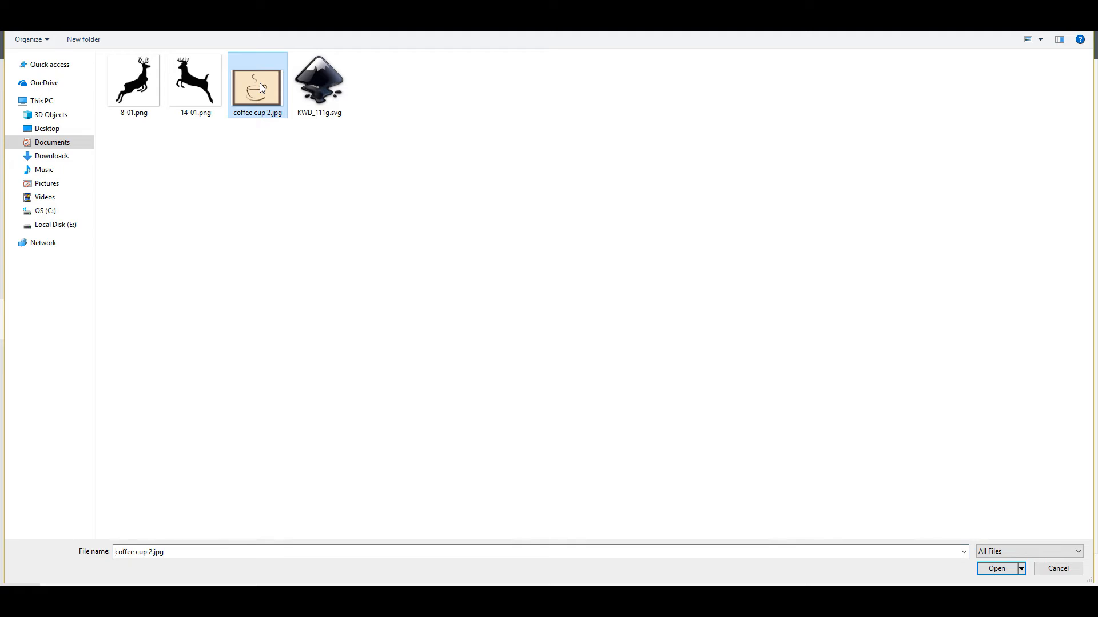
left_click(1004, 570)
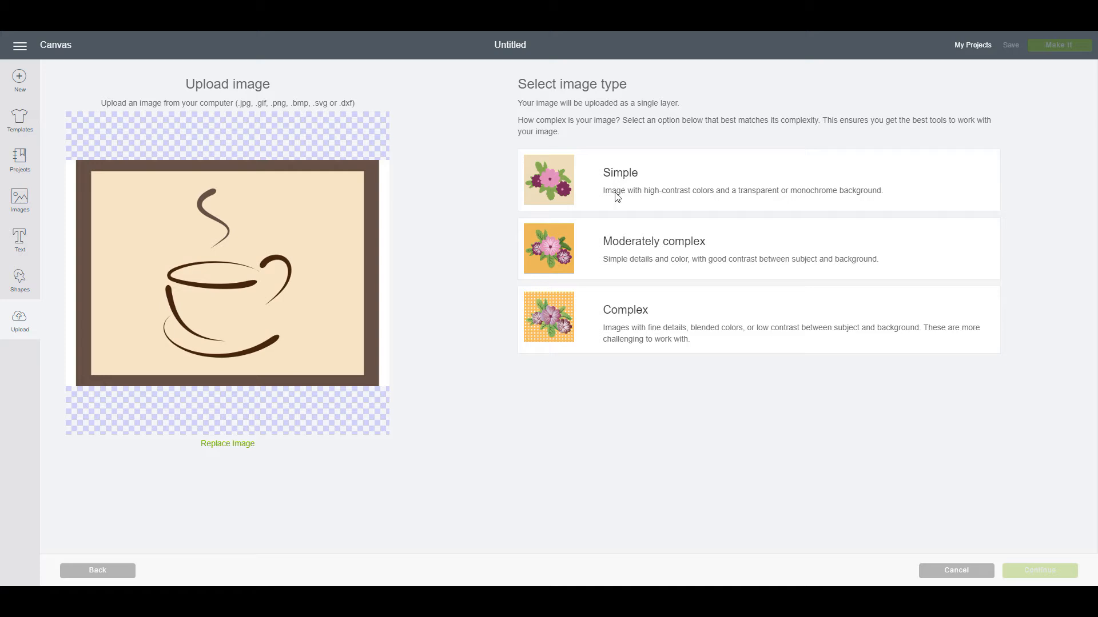
Compare the Complex and Moderately complex image types on the coffee cup, and continue with Simple
left_click(623, 324)
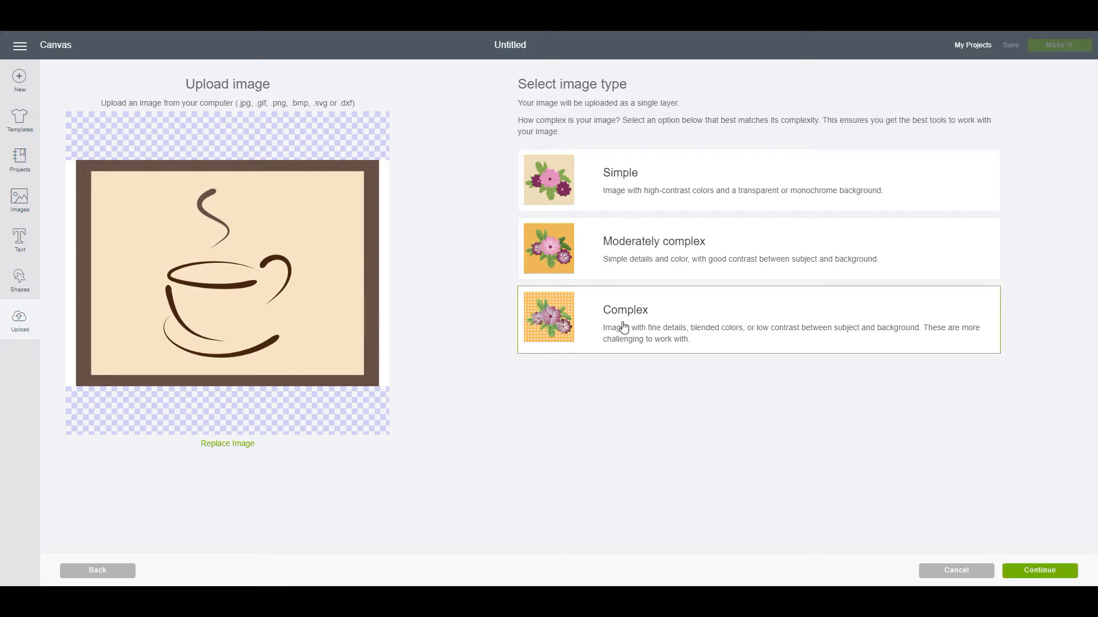
left_click(661, 253)
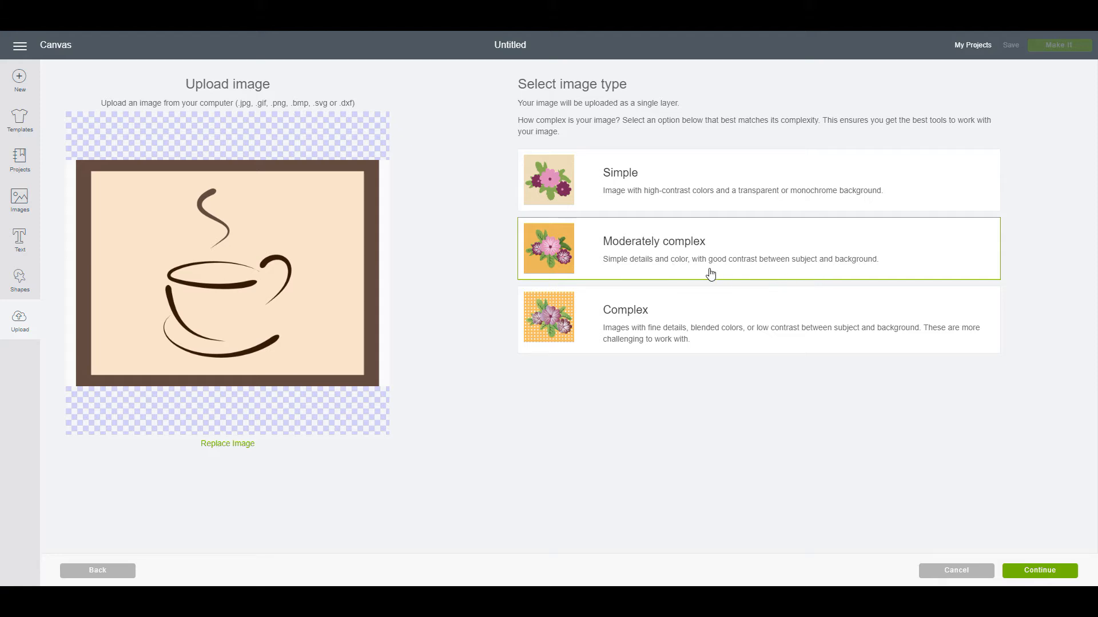
left_click(712, 190)
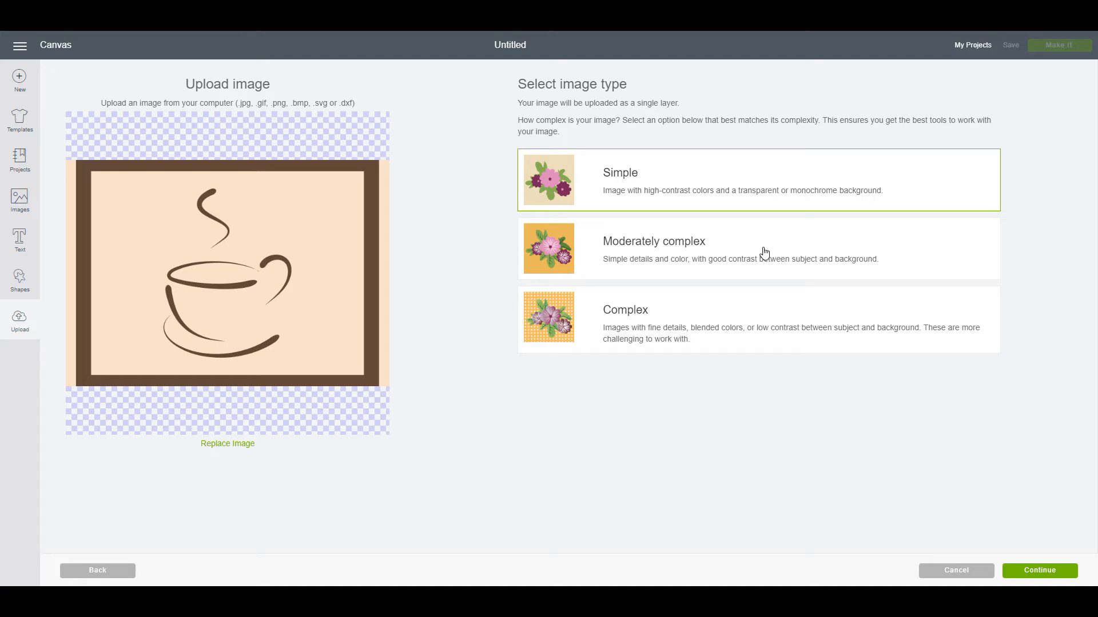
left_click(1059, 571)
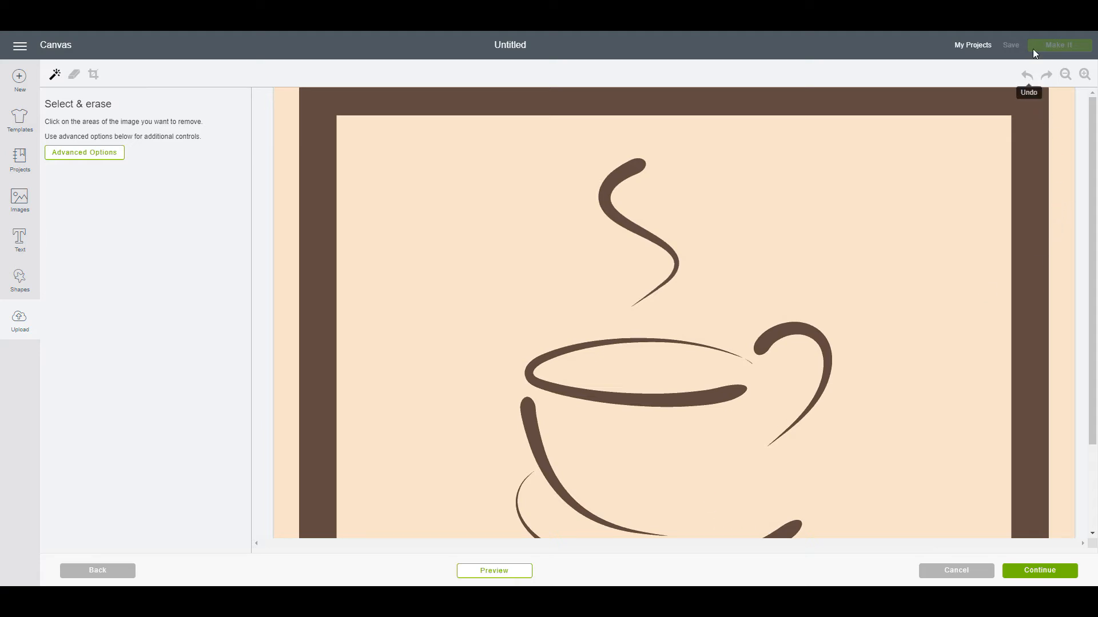
Preview the coffee cup's cut shape, and crop the image closely around the cup and steam to remove the brown frame
left_click(1066, 75)
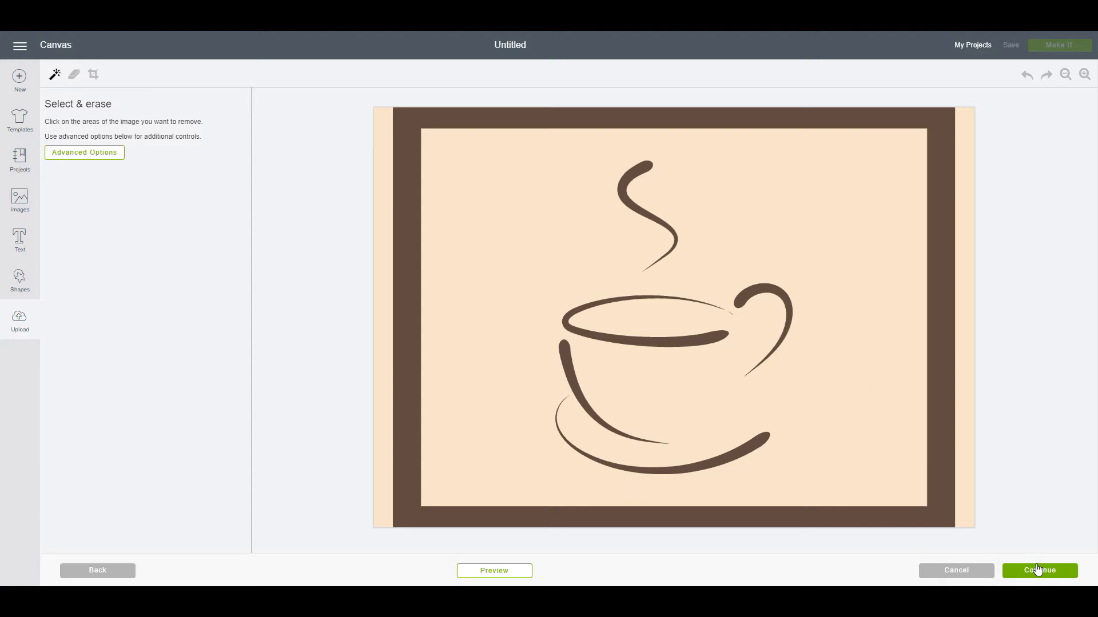
left_click(515, 571)
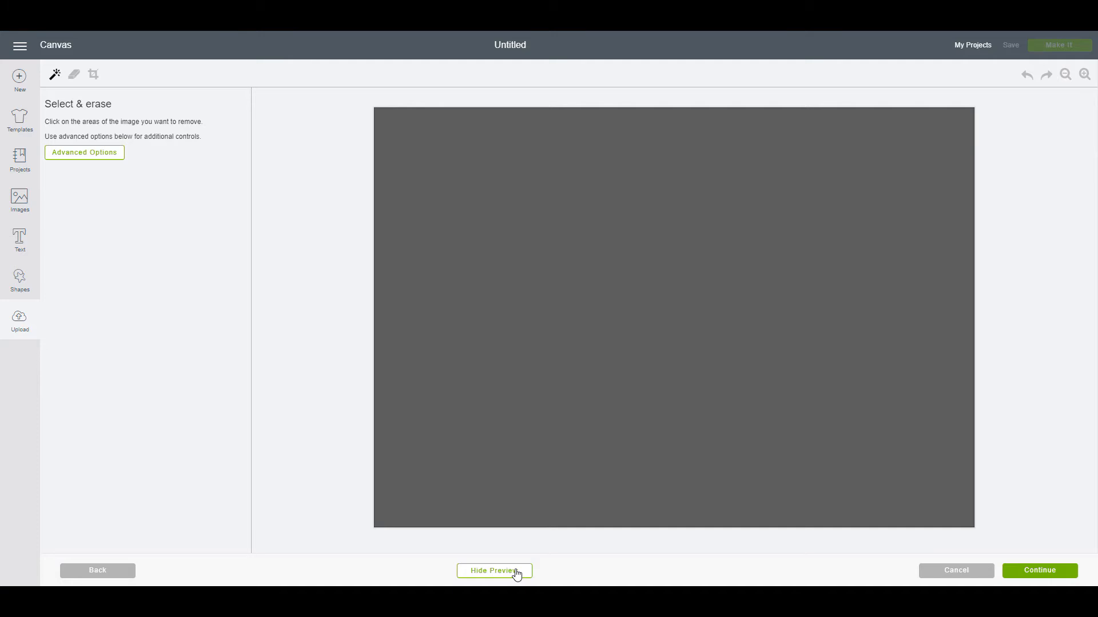
left_click(516, 572)
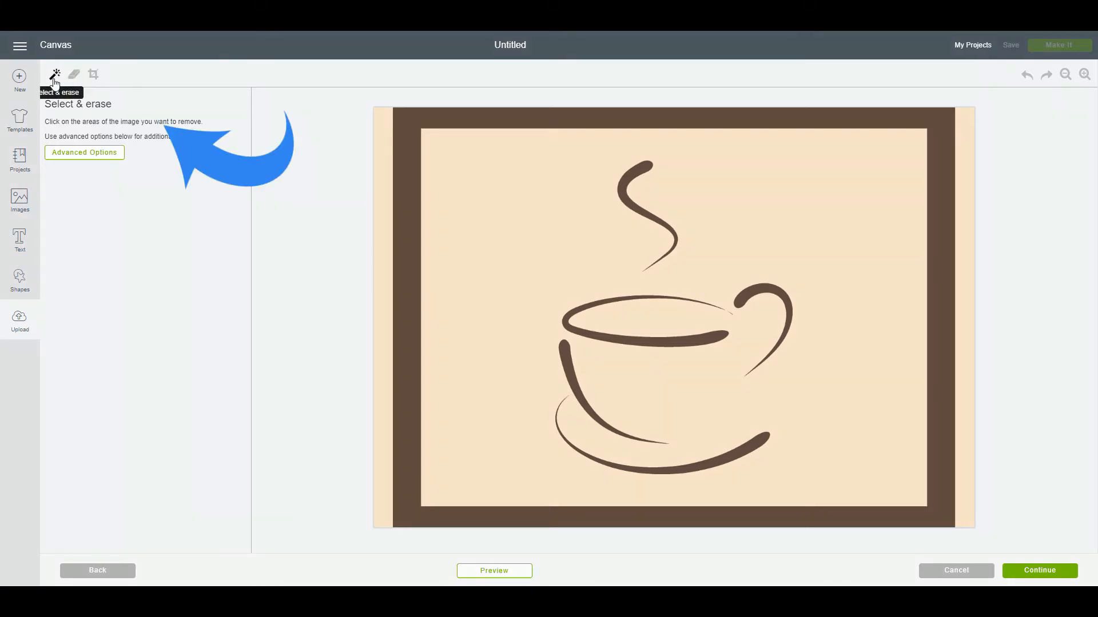
left_click(94, 75)
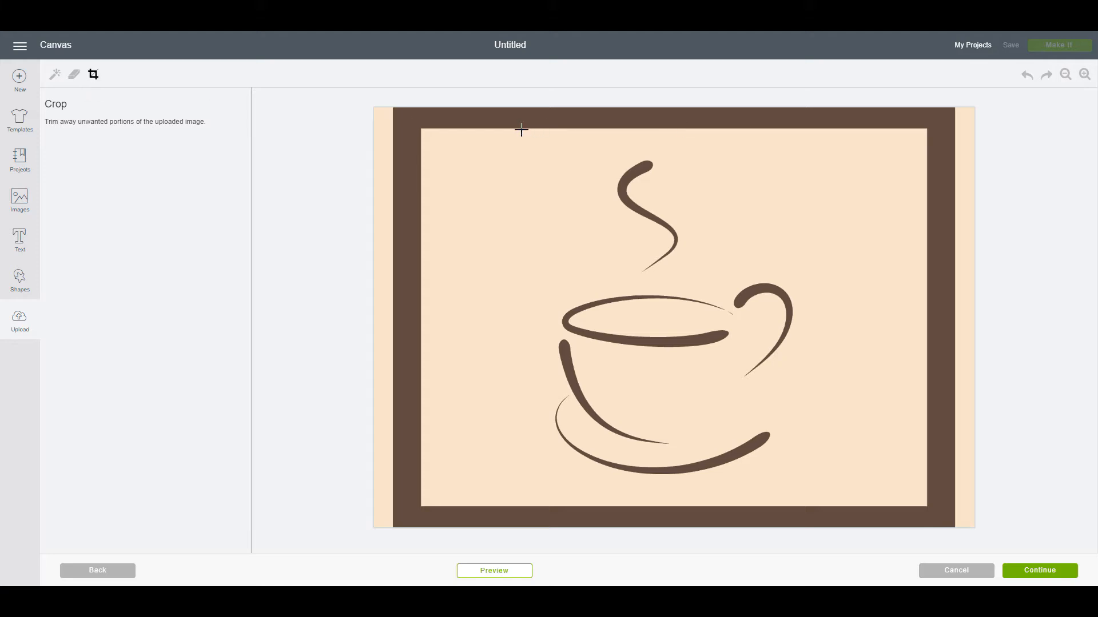
left_click_drag(435, 139, 869, 484)
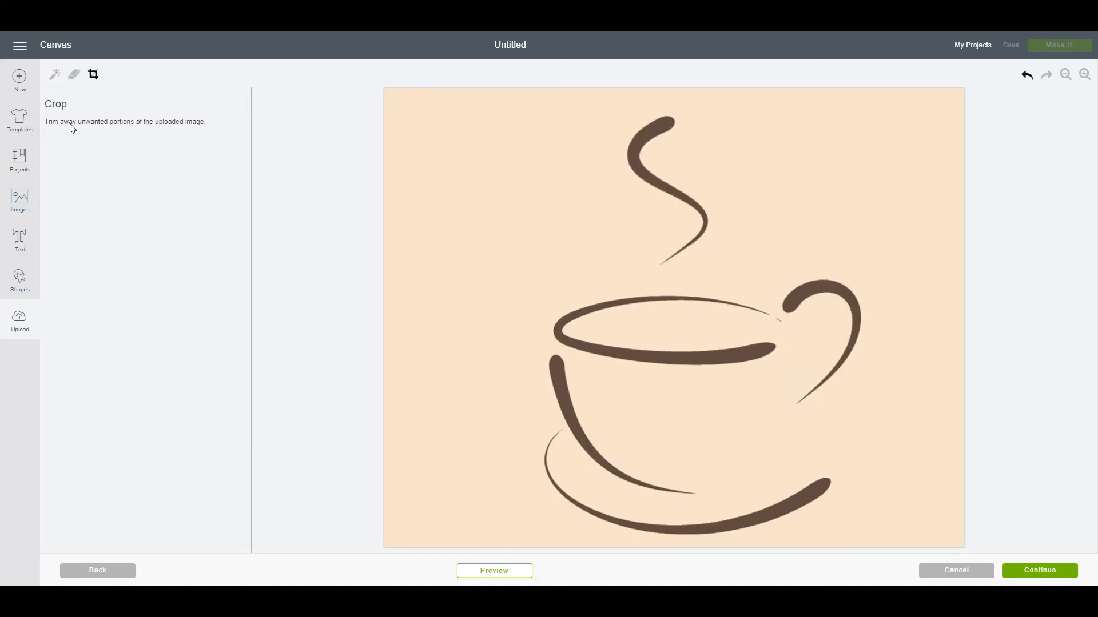
Undo the crop and crop the coffee cup image again, closer around the cup and steam inside the brown frame
left_click(1026, 75)
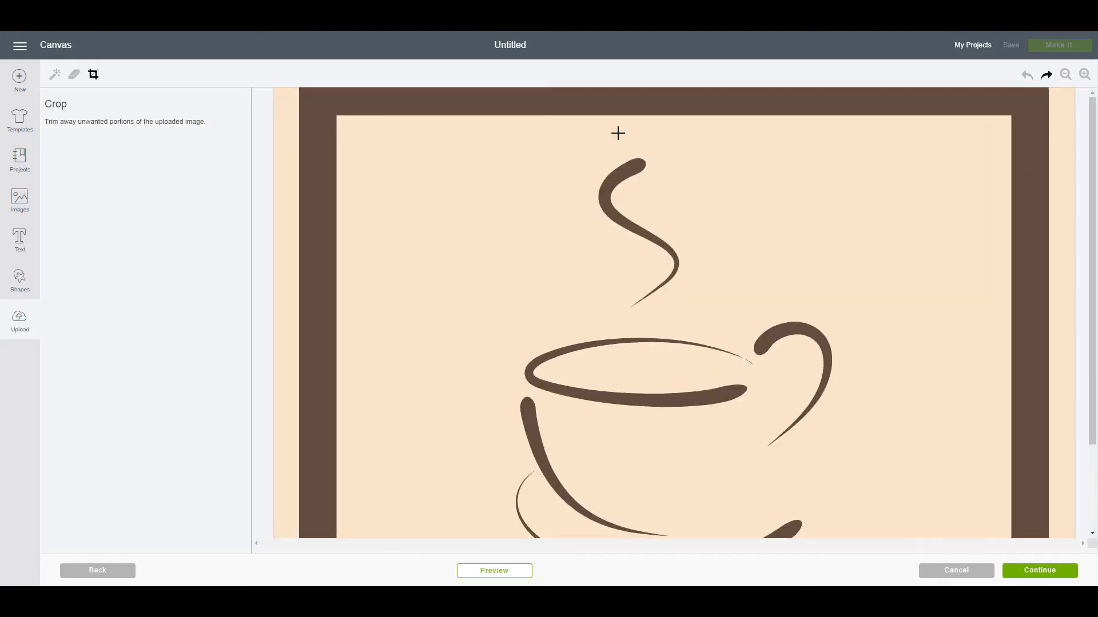
left_click(1065, 75)
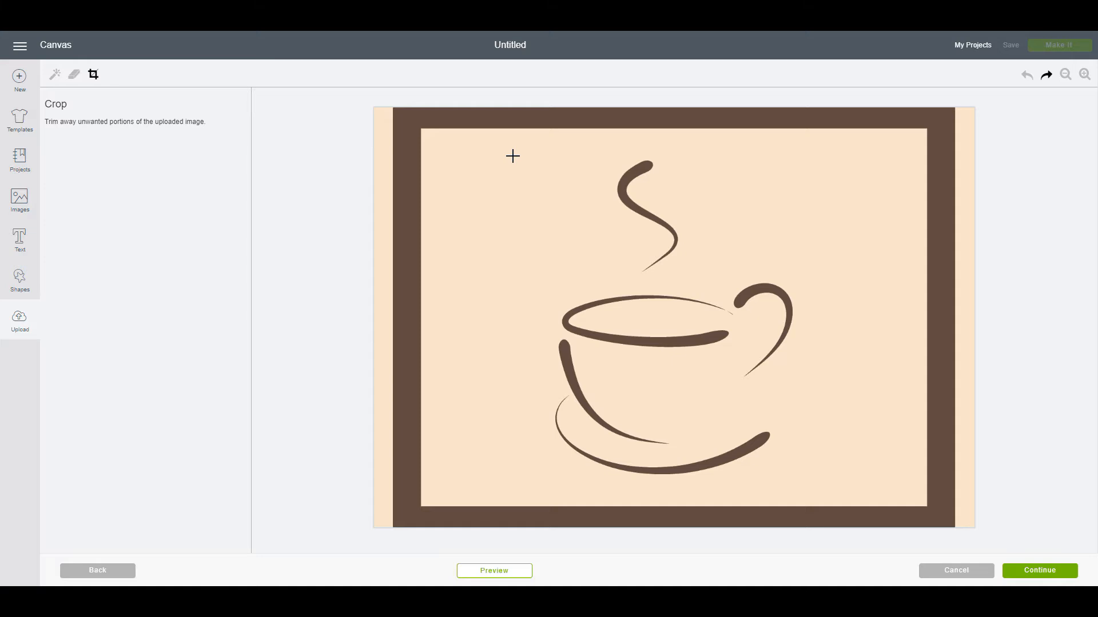
left_click_drag(513, 150, 823, 484)
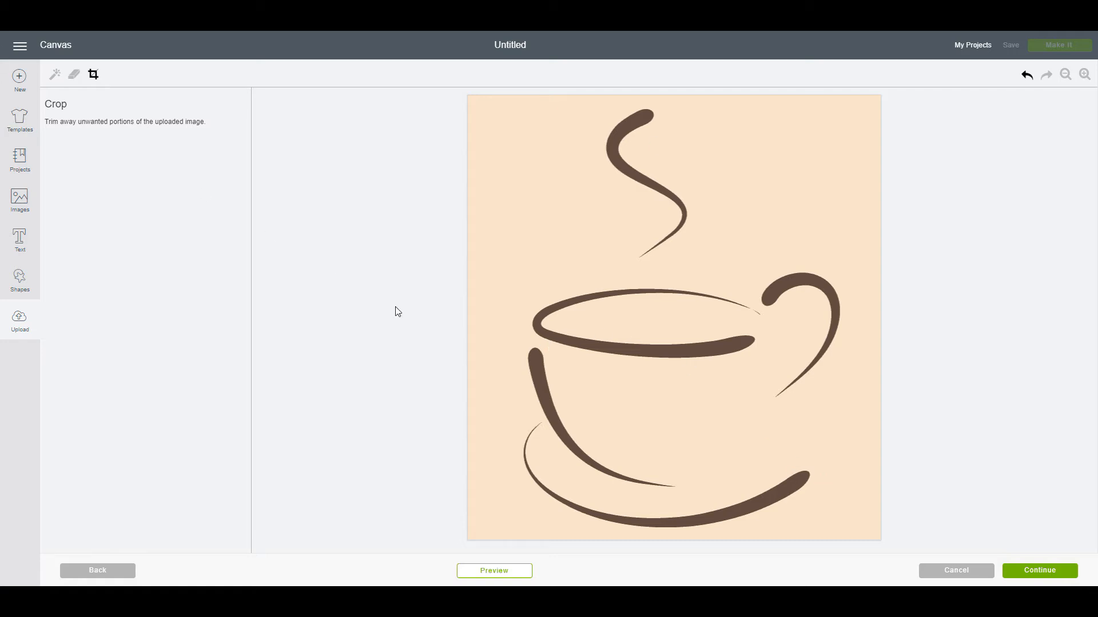
Erase the beige background around the coffee cup, and look at the advanced Reduce colors and Color tolerance options without changing them
left_click(54, 77)
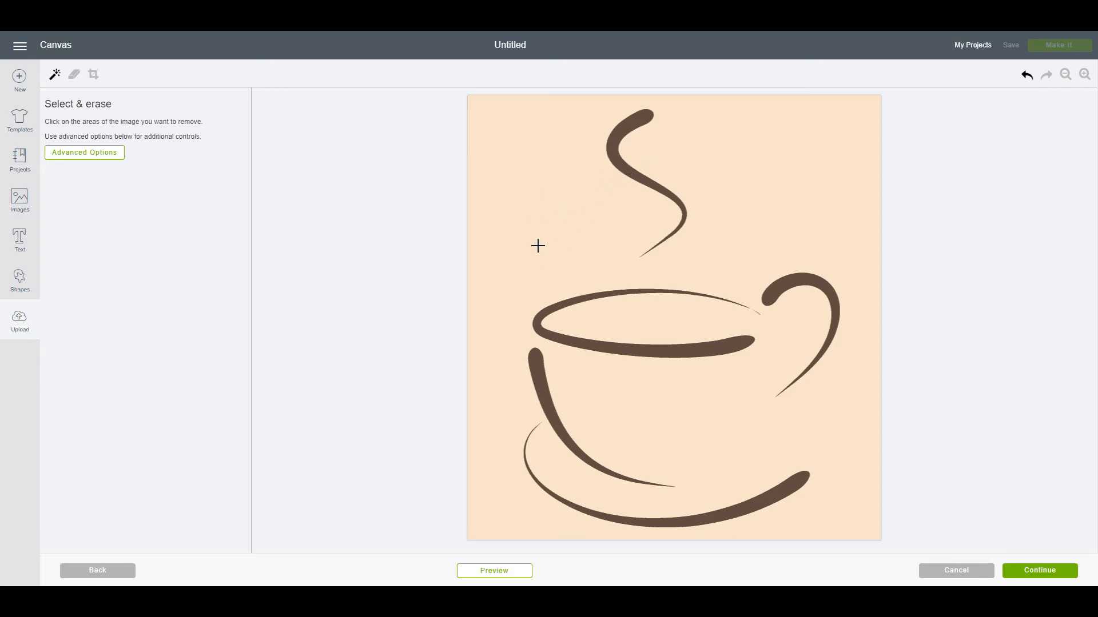
left_click(542, 227)
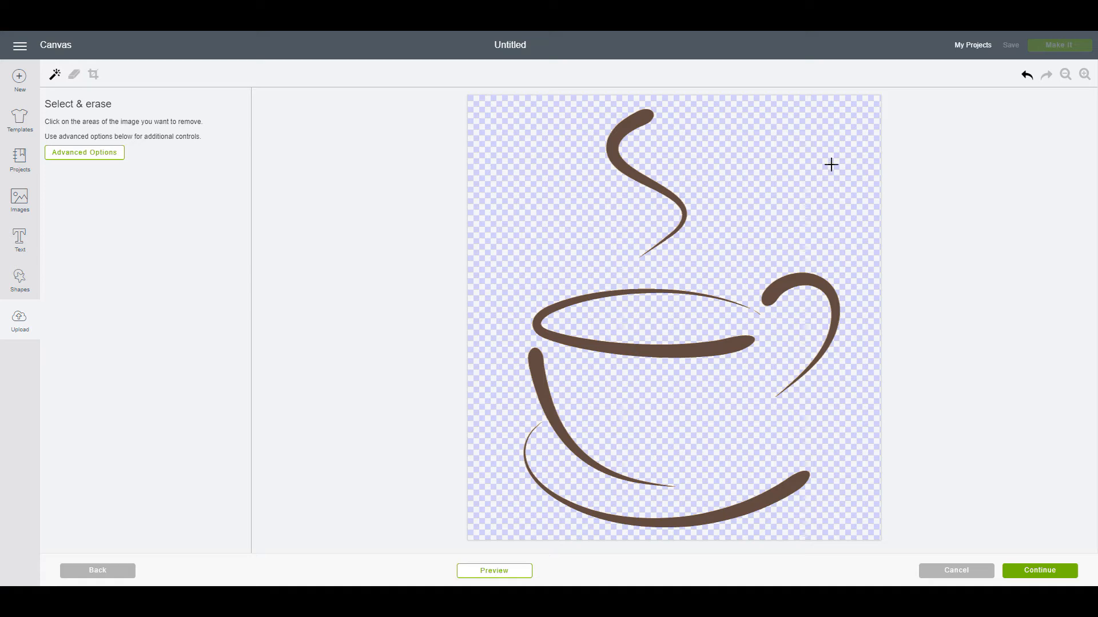
left_click(85, 152)
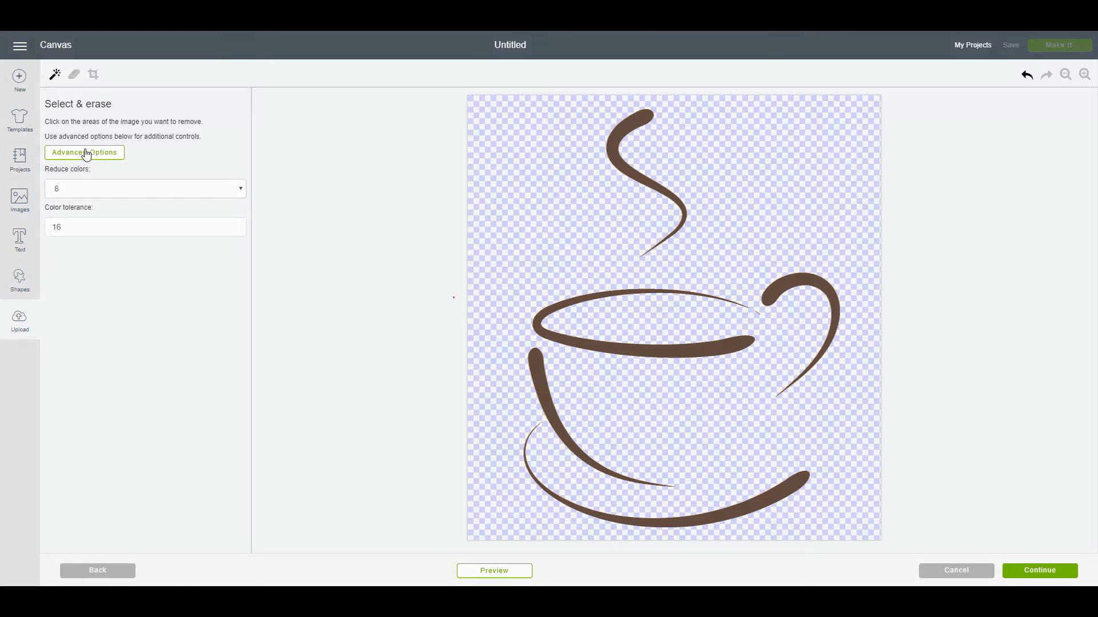
left_click(127, 195)
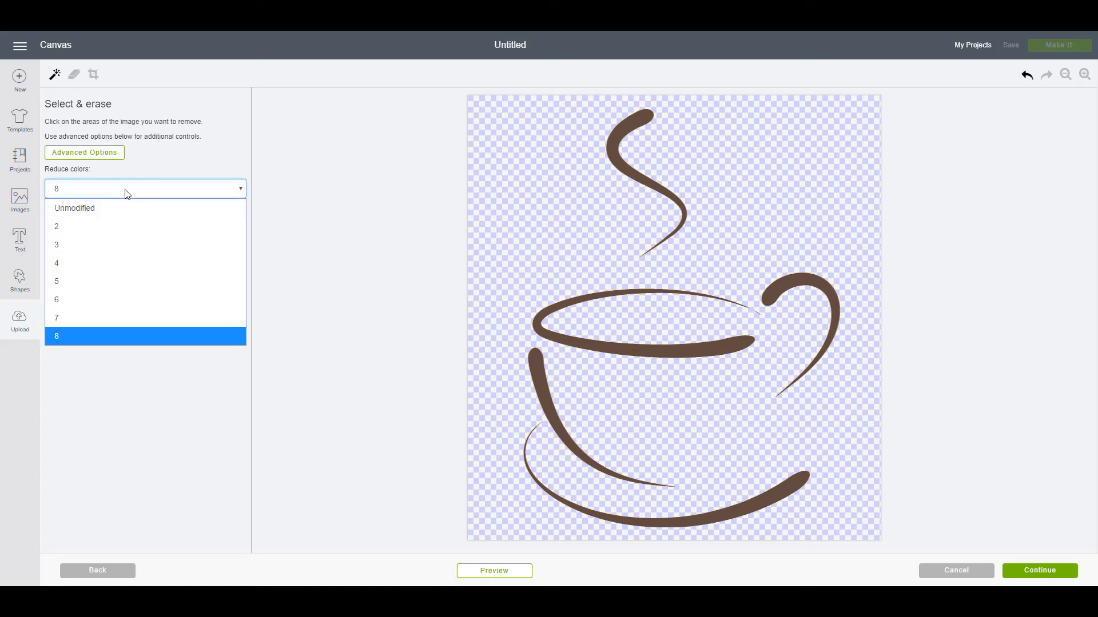
left_click(127, 195)
left_click(122, 227)
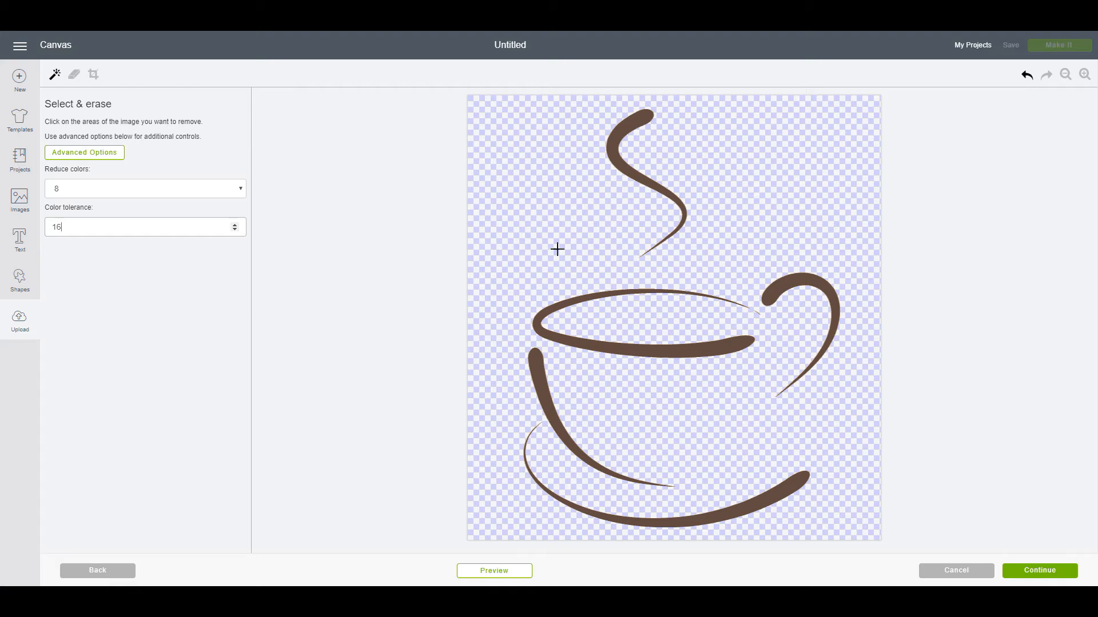
Erase the thin stray tip at the right end of the cup's upper rim with a small eraser, and preview the cut shape
left_click(1084, 75)
left_click(1083, 75)
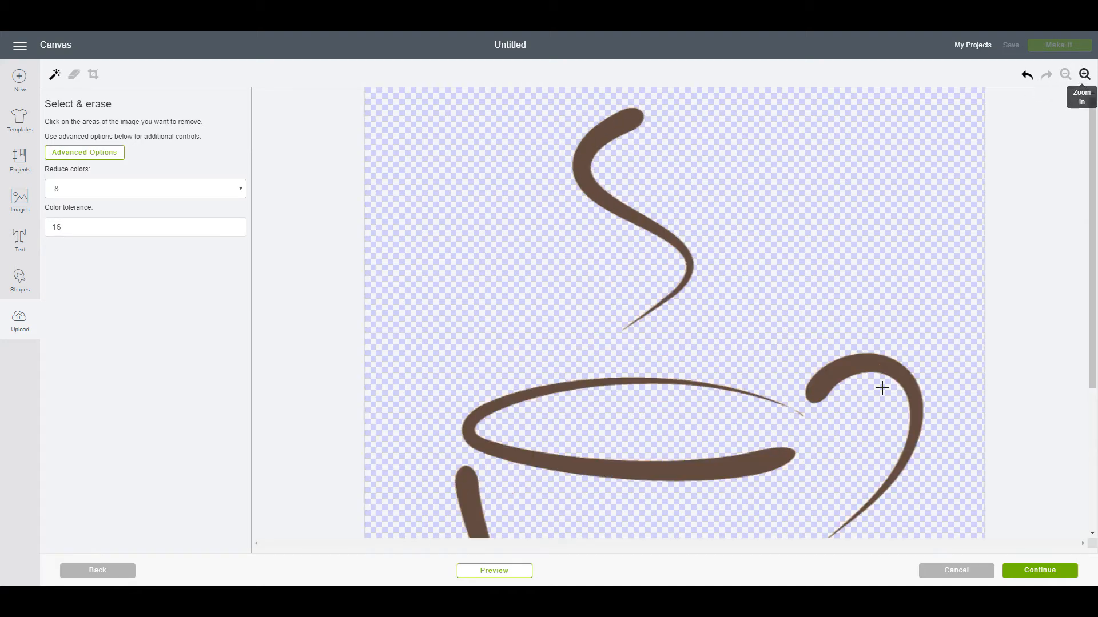
scroll(926, 313, "down", 2)
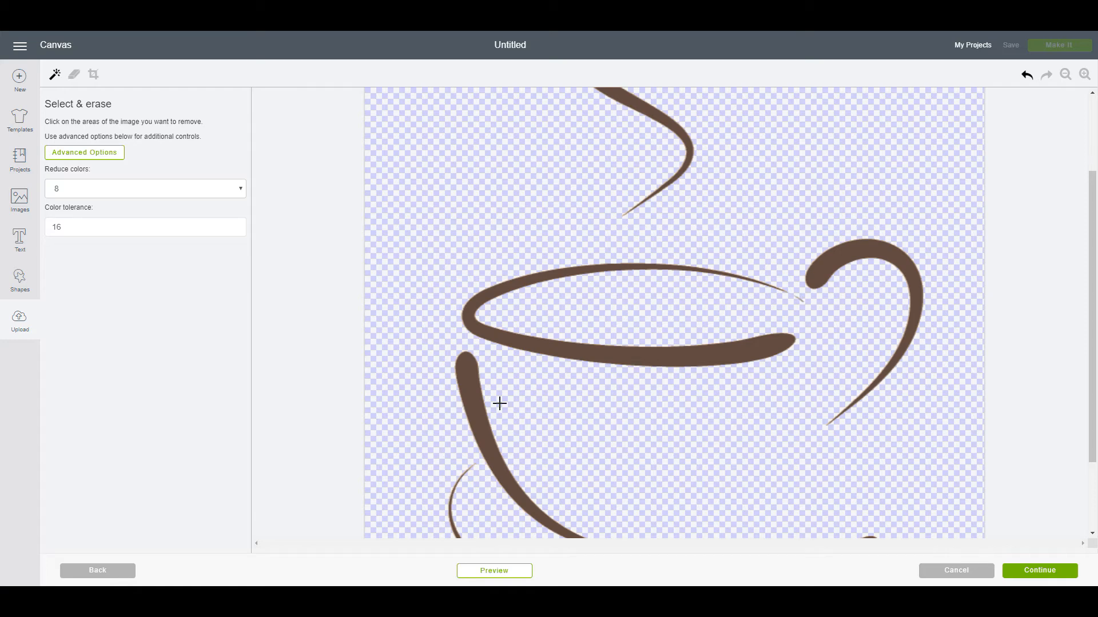
left_click(75, 75)
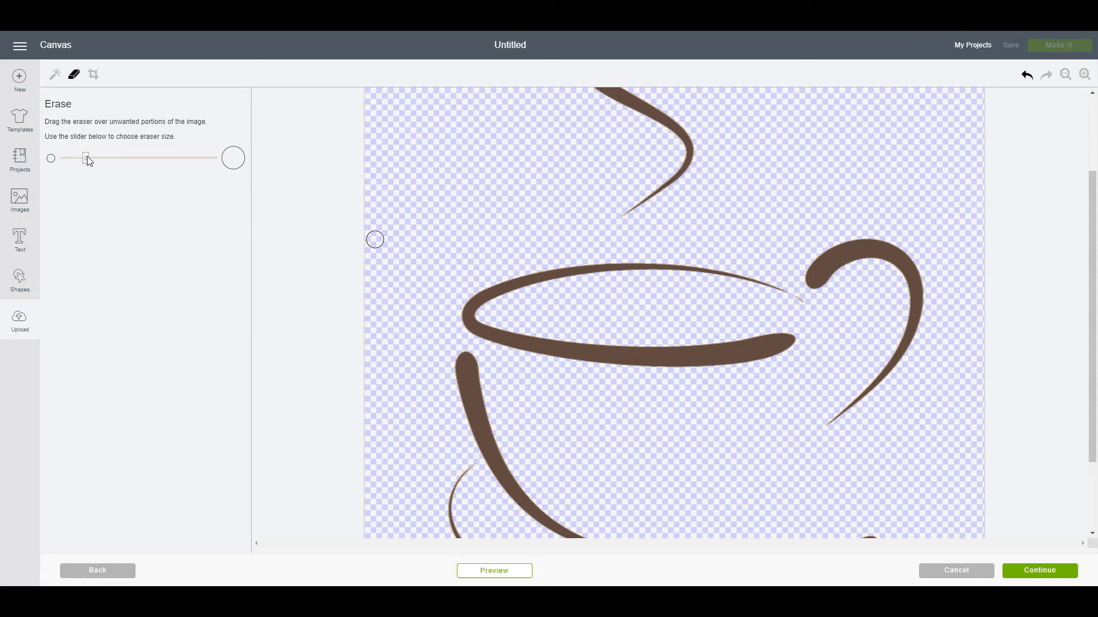
left_click_drag(87, 162, 162, 162)
left_click_drag(161, 162, 89, 162)
left_click(799, 302)
left_click(495, 572)
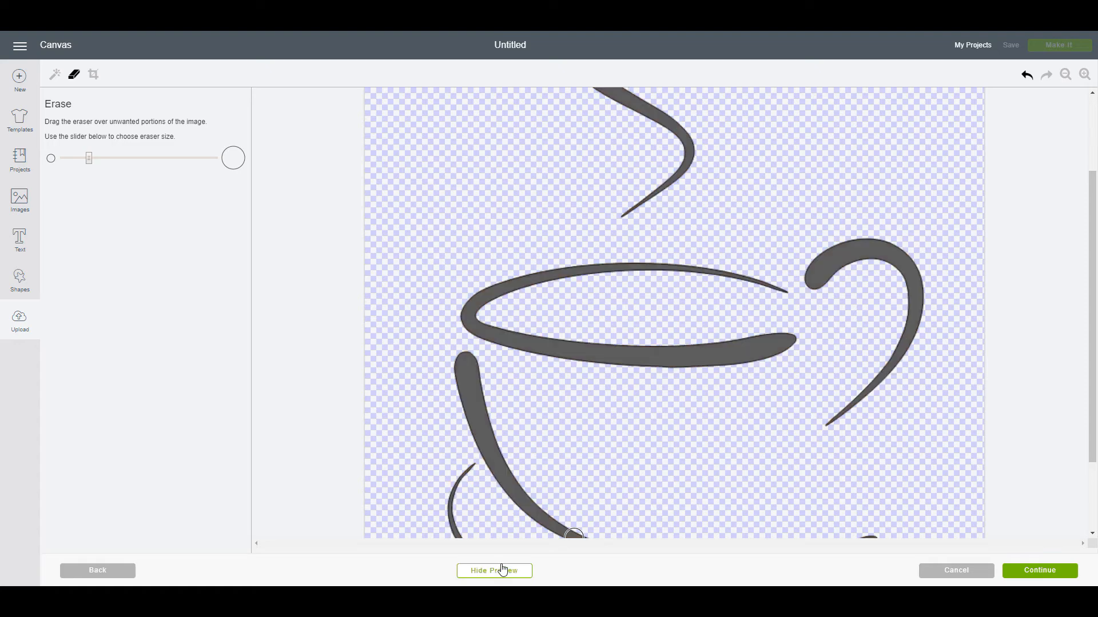
scroll(686, 469, "down", 3)
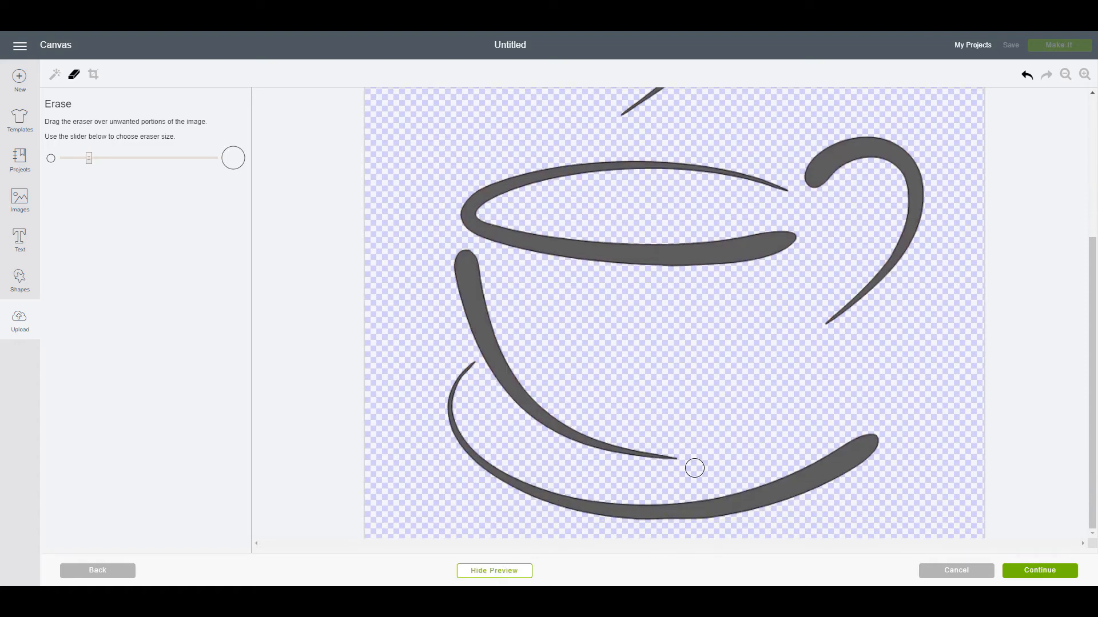
scroll(694, 468, "up", 6)
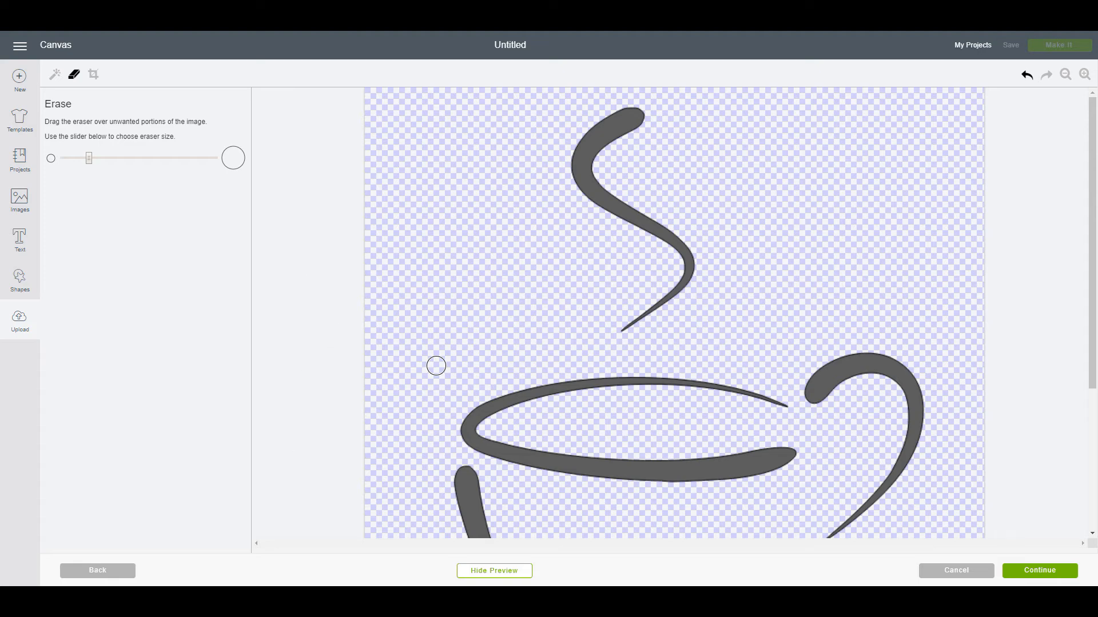
Save the cleaned-up image as a cut image named coffee cup
left_click(1040, 571)
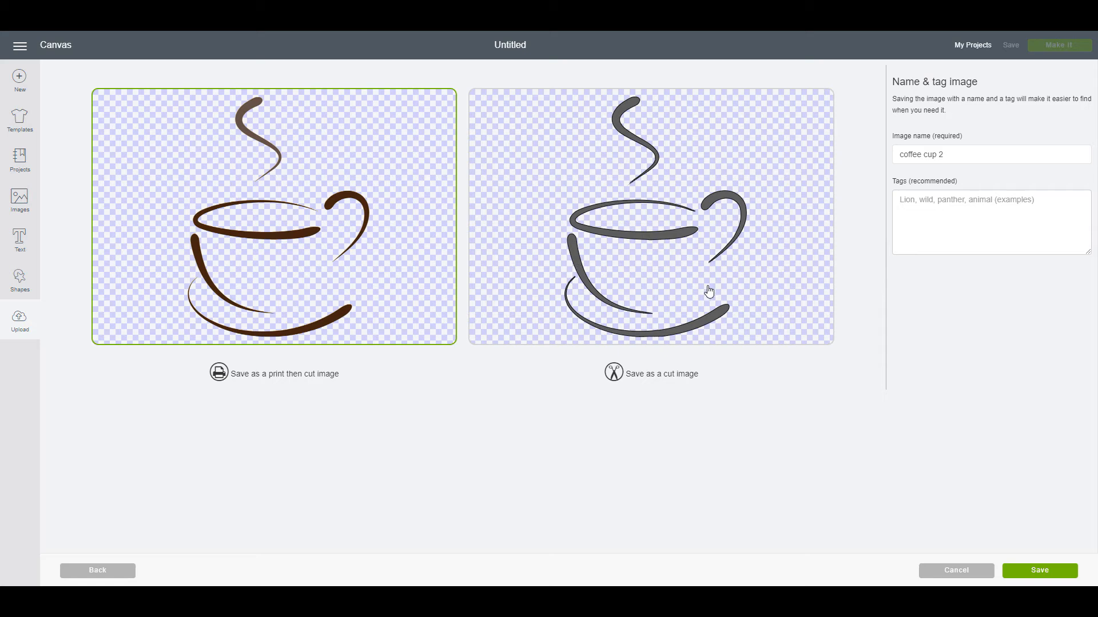
left_click(768, 293)
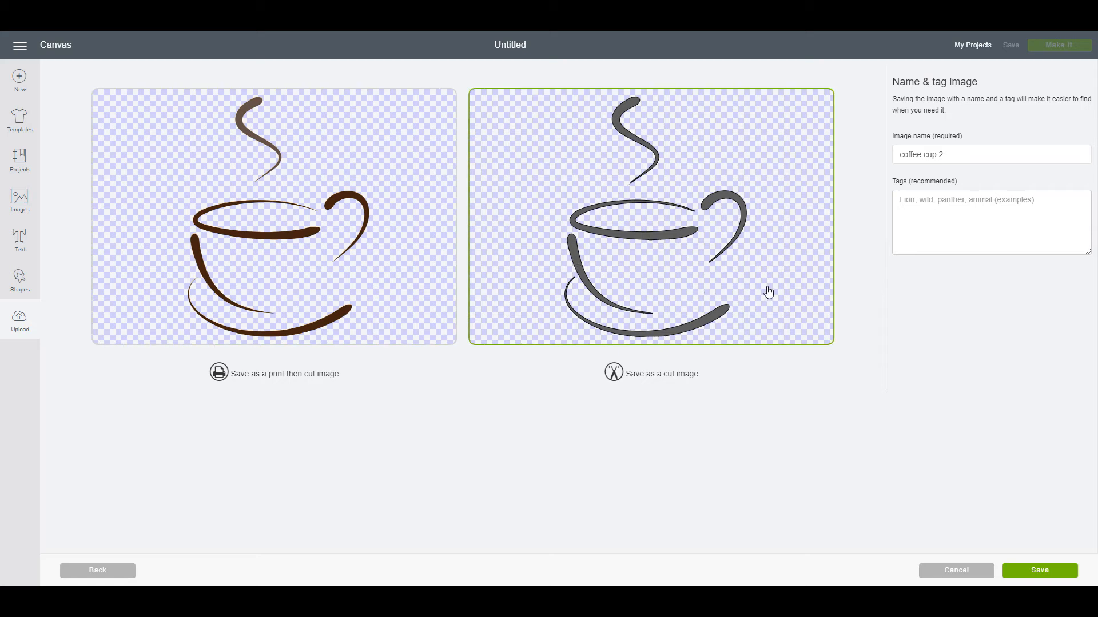
left_click(948, 156)
double_click(948, 157)
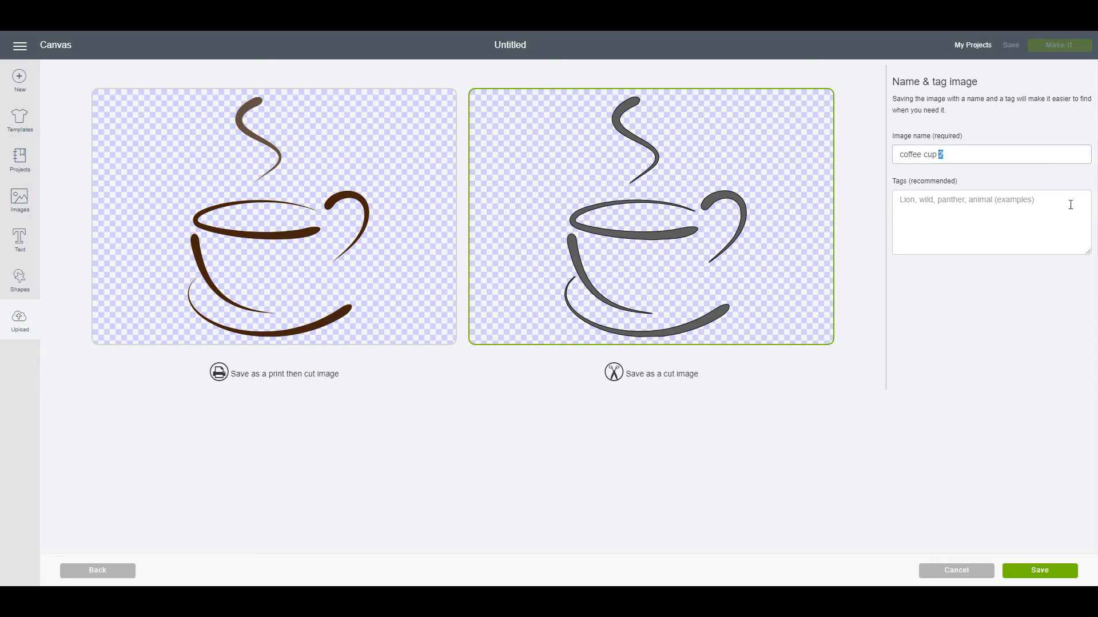
key("BackSpace")
left_click(1027, 574)
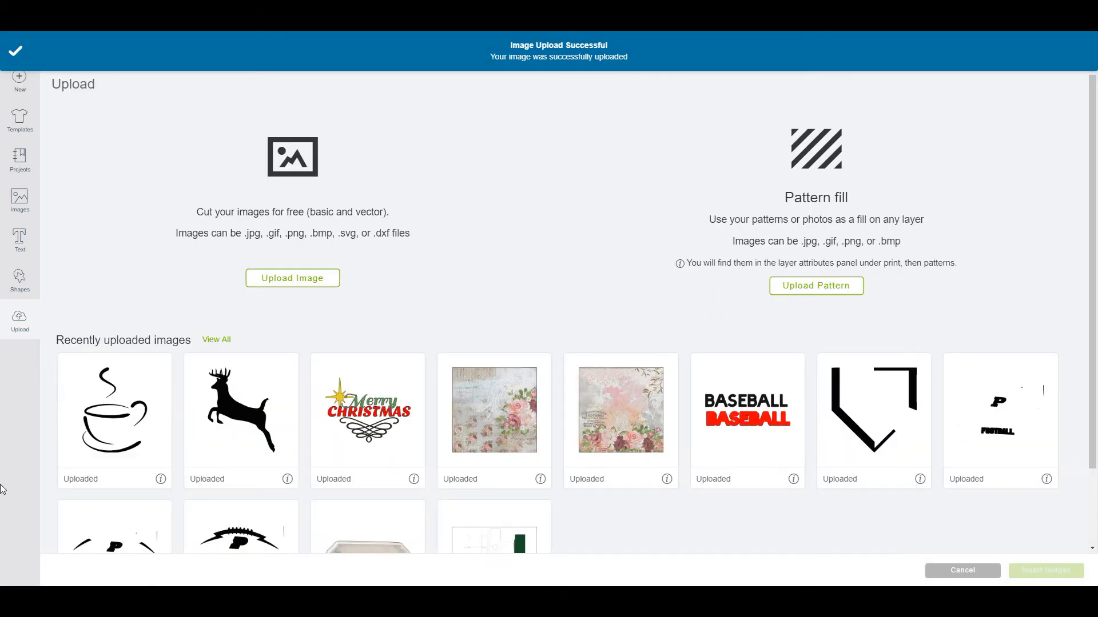
Insert the uploaded coffee cup, deer and Merry Christmas images onto the canvas, and shift the Merry Christmas design up and to the right
left_click(112, 423)
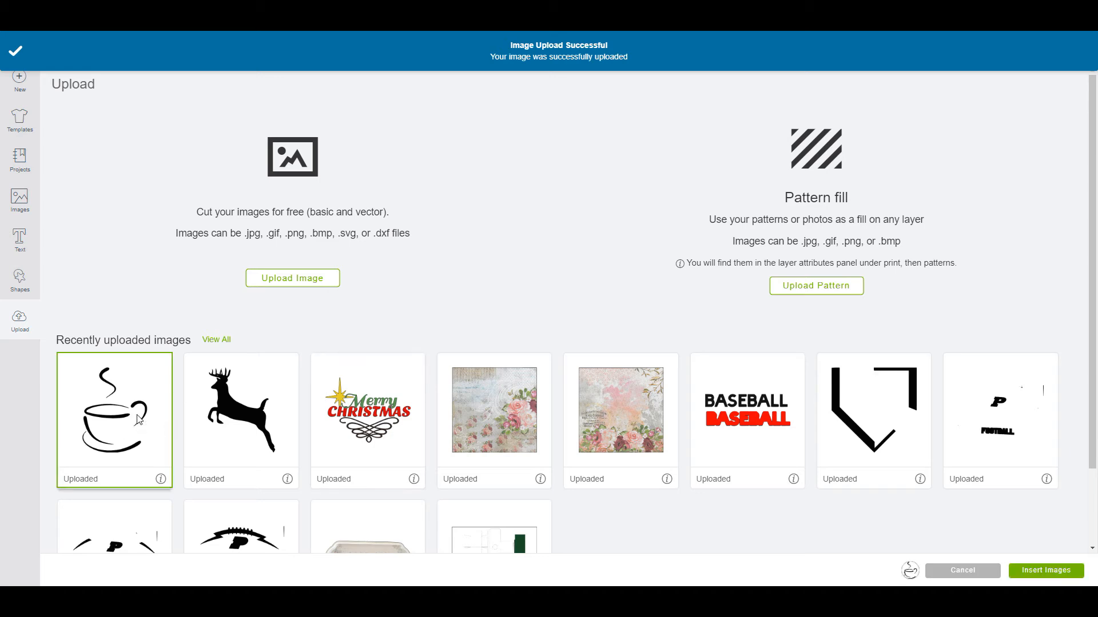
left_click(260, 432)
left_click(382, 430)
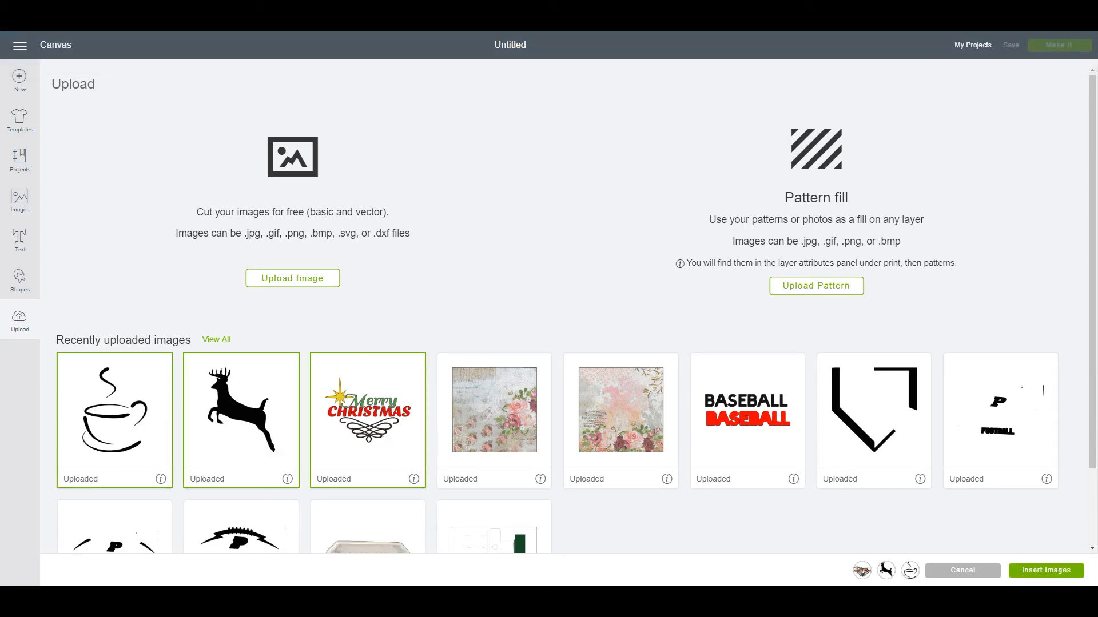
left_click(1046, 571)
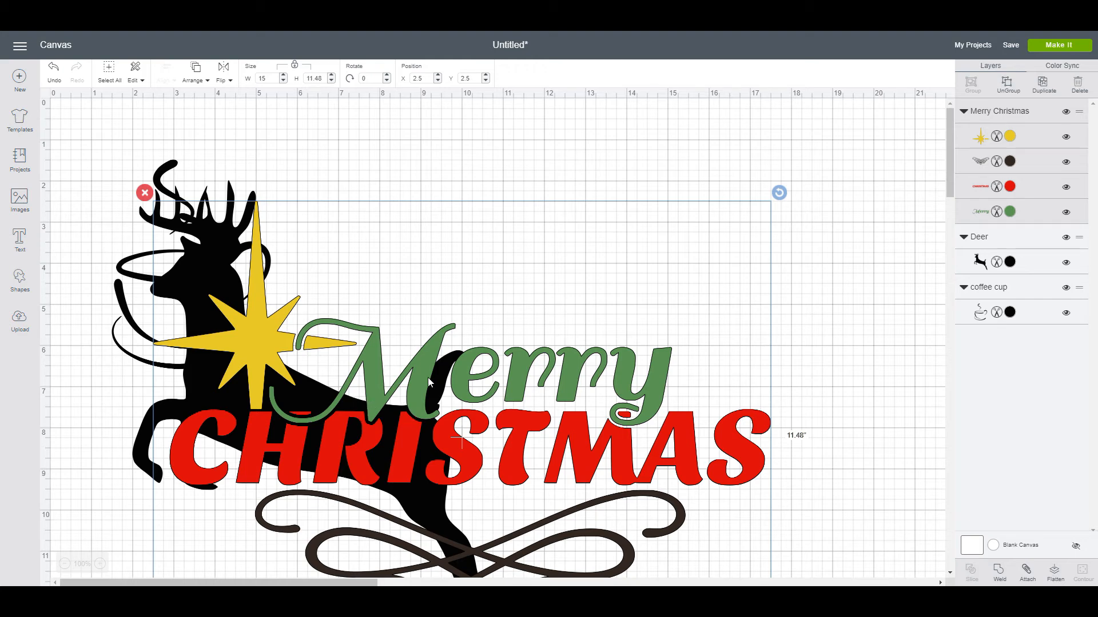
left_click_drag(418, 392, 502, 336)
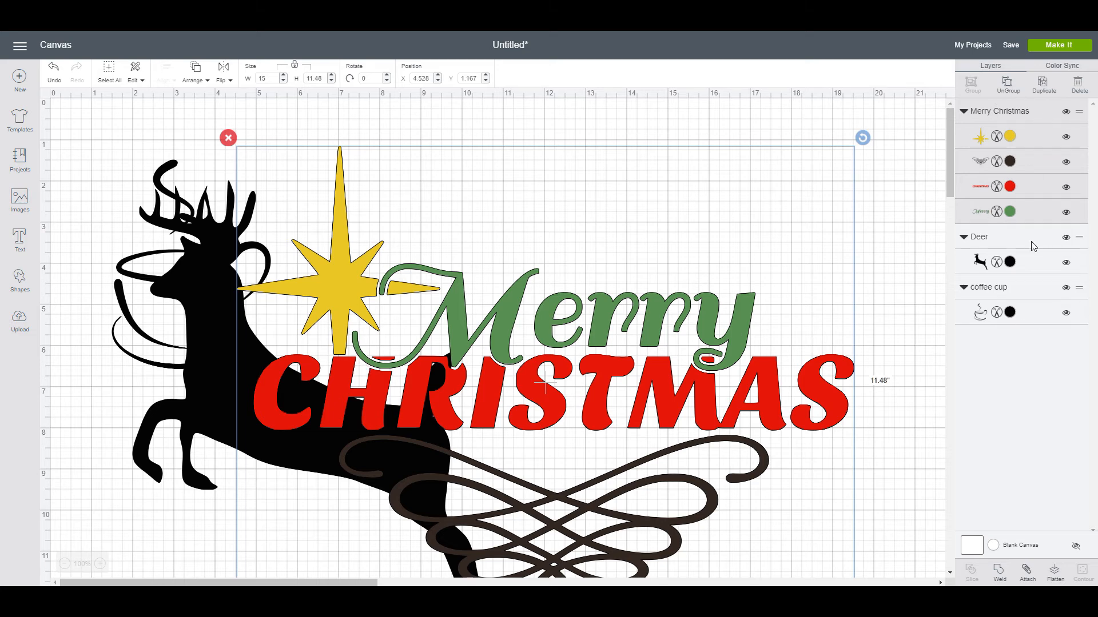
Set the deer's height to 6 inches with its proportions locked
left_click(980, 263)
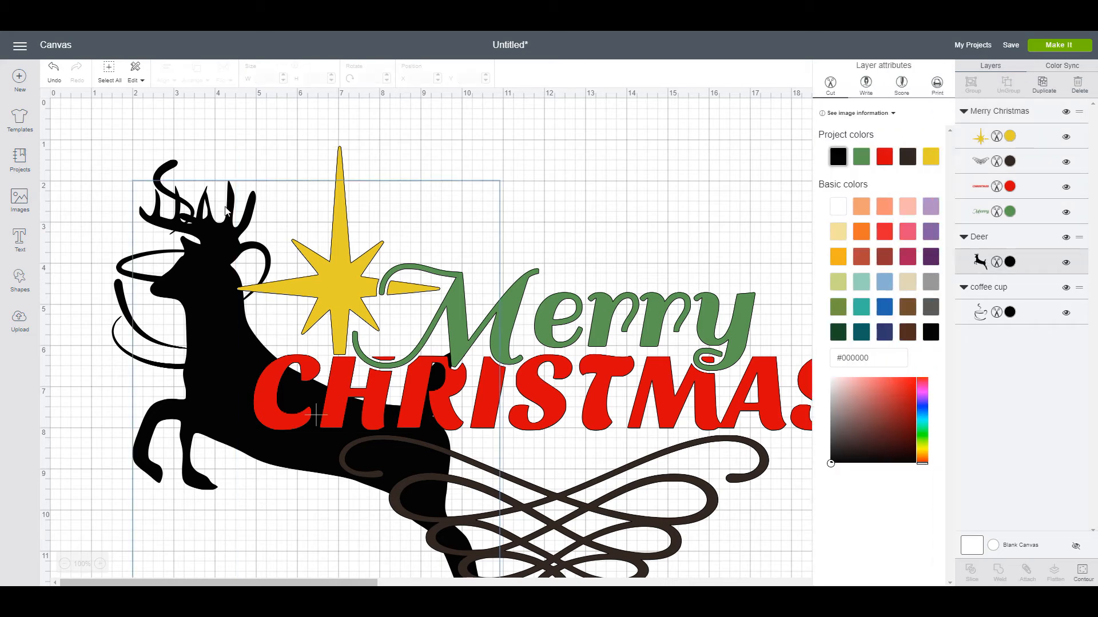
left_click(226, 208)
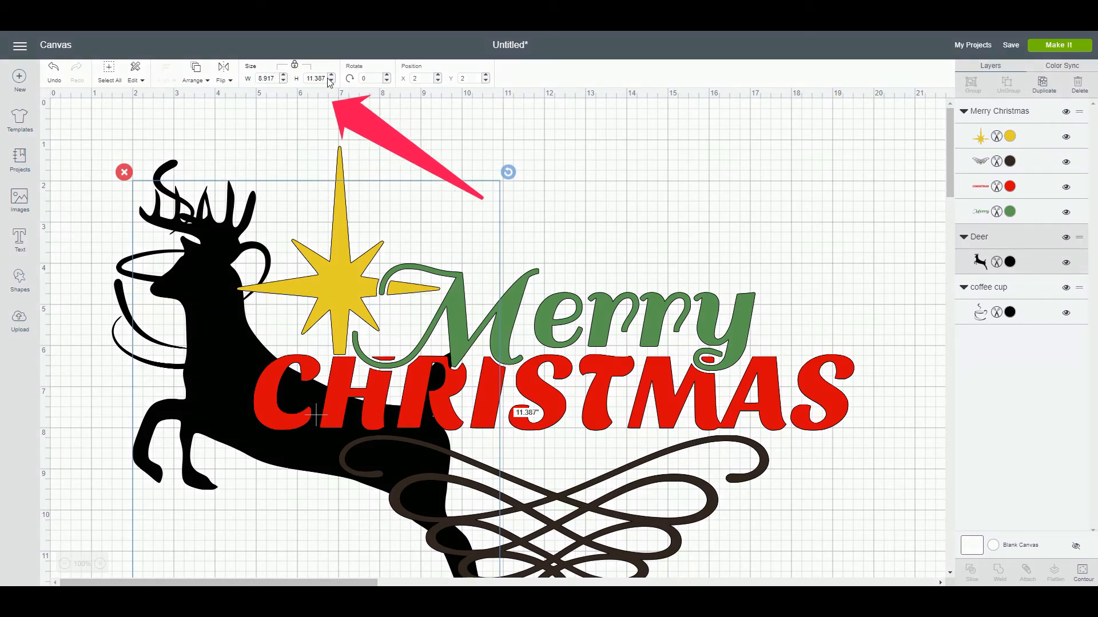
left_click_drag(327, 79, 299, 80)
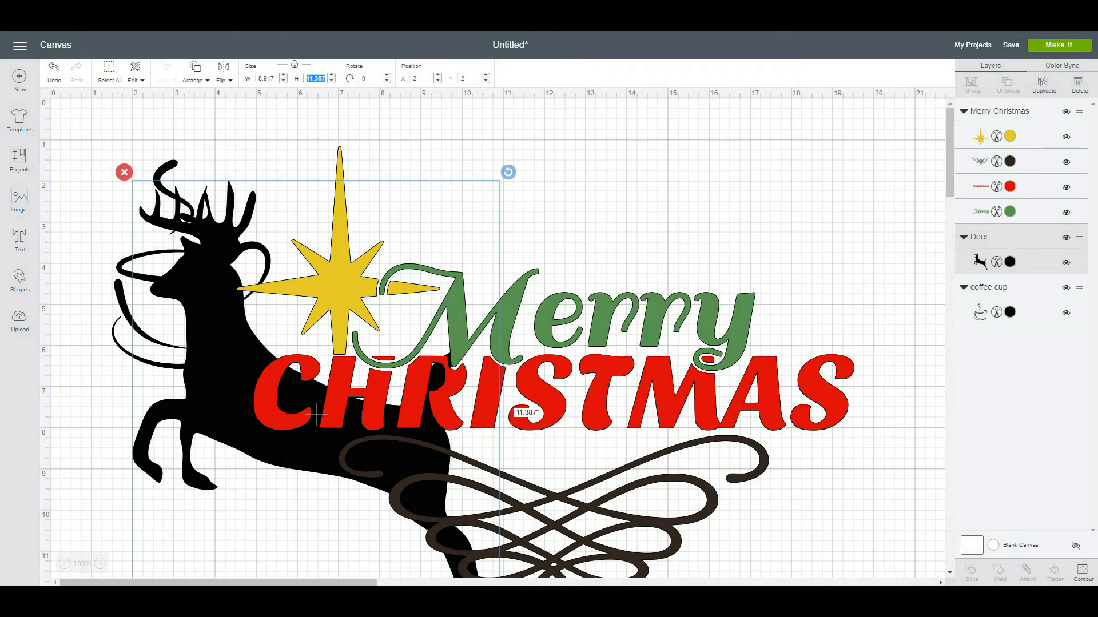
type("6")
key("Return")
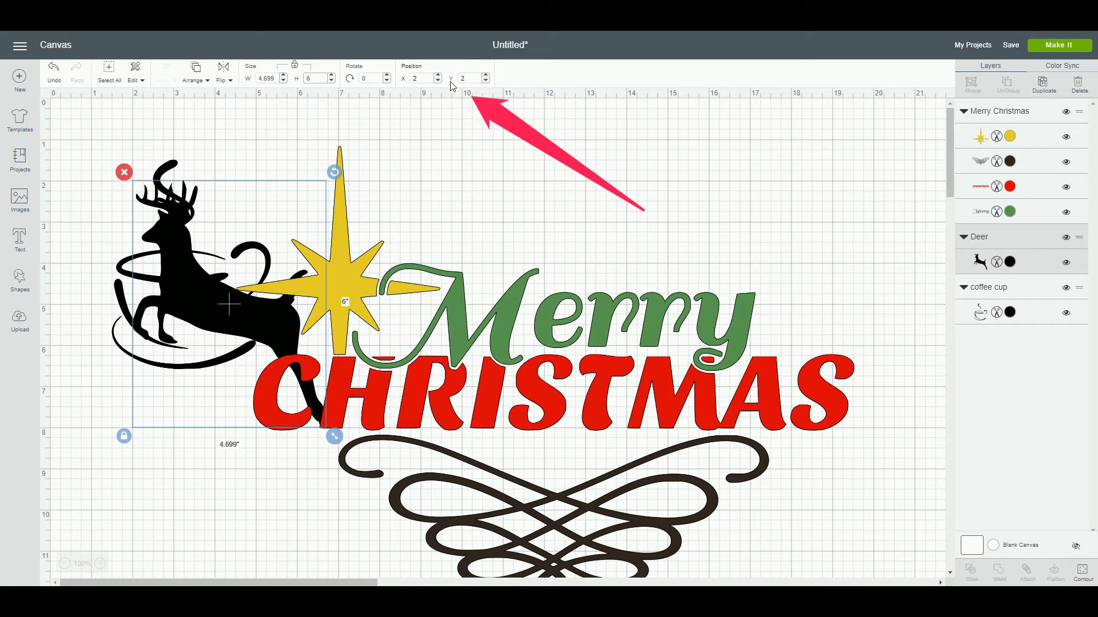
Set the Merry Christmas design's height to 8 inches with its proportions locked
left_click(492, 337)
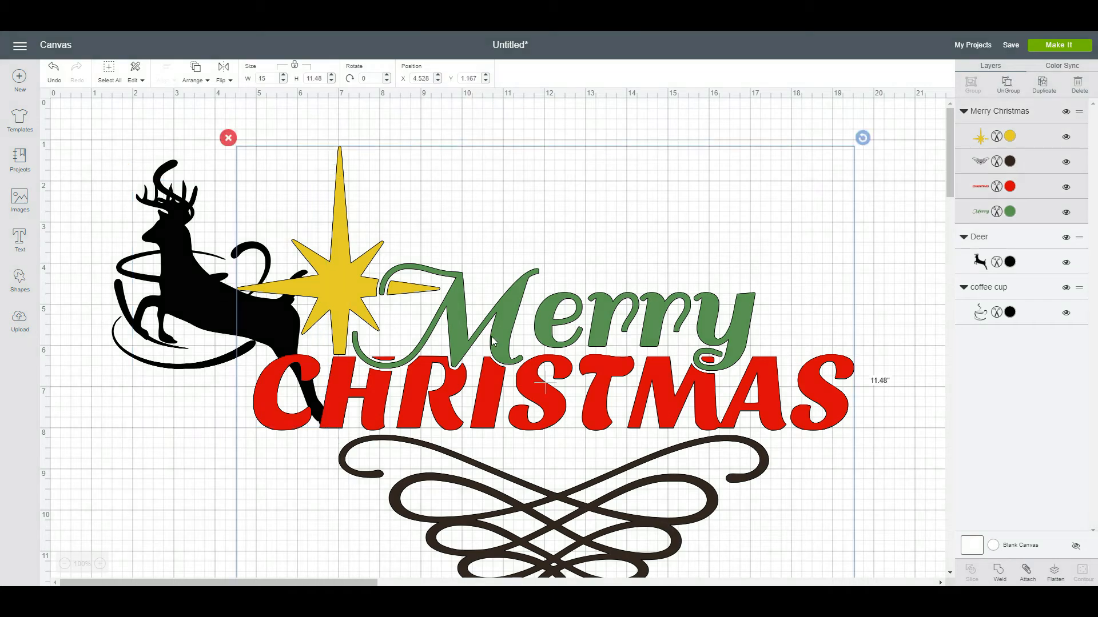
left_click(323, 79)
type("8")
key("Return")
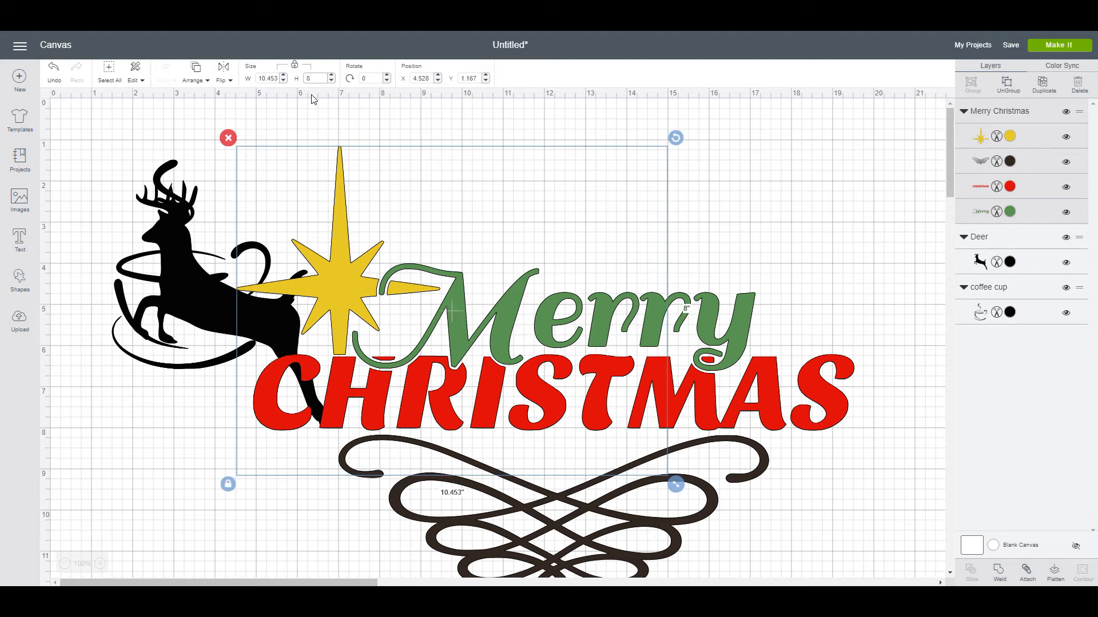
Position the Merry Christmas design at X 6 and Y 1 on the canvas
left_click(432, 78)
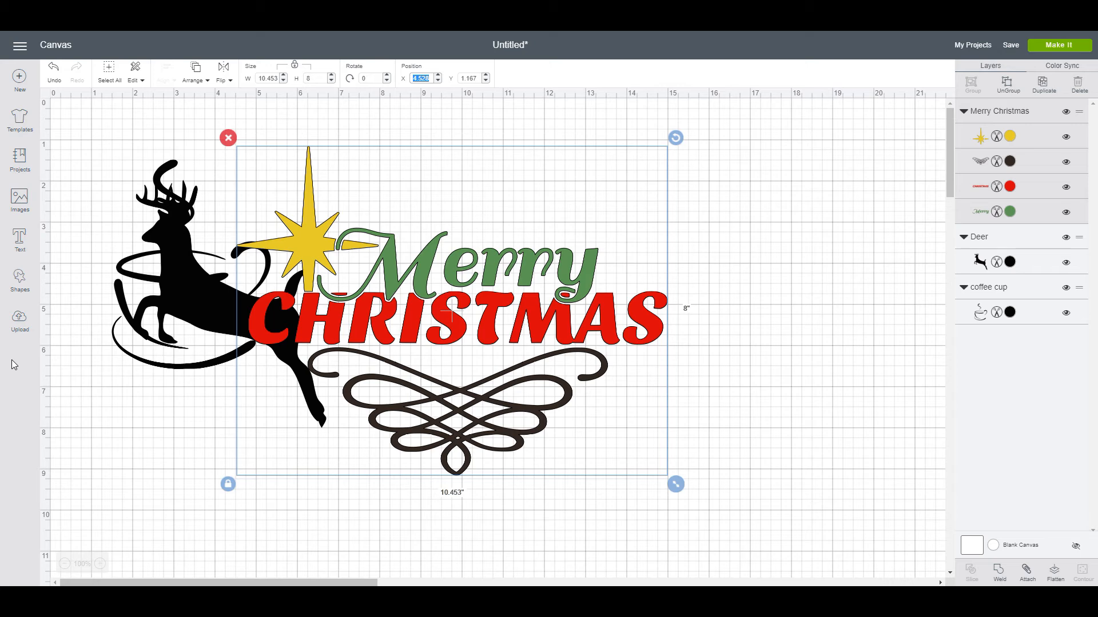
type("6")
left_click(474, 78)
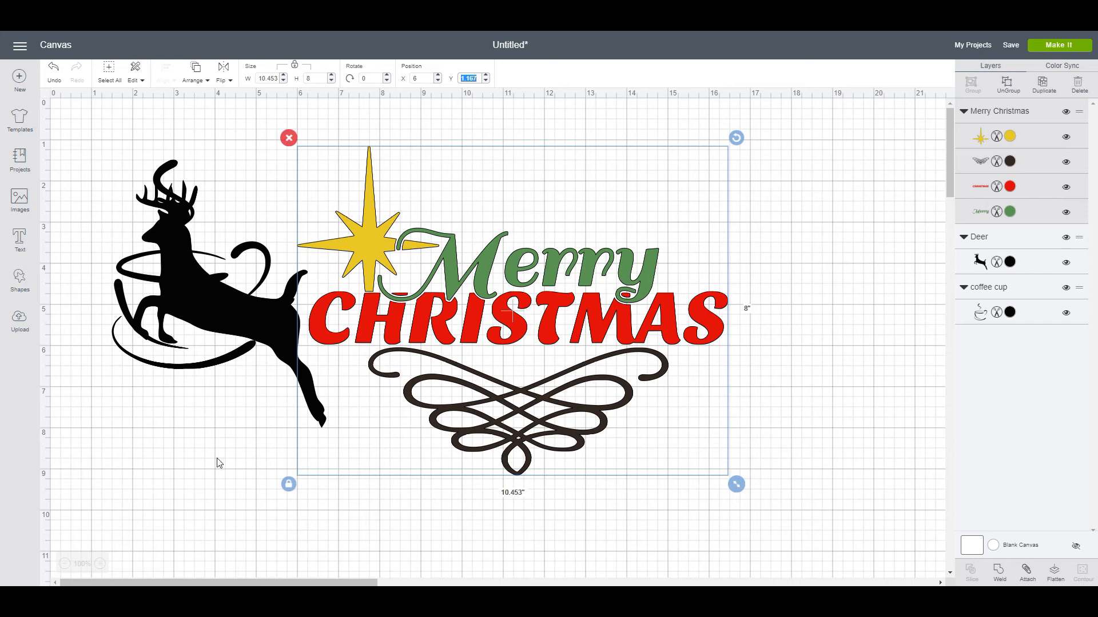
type("1")
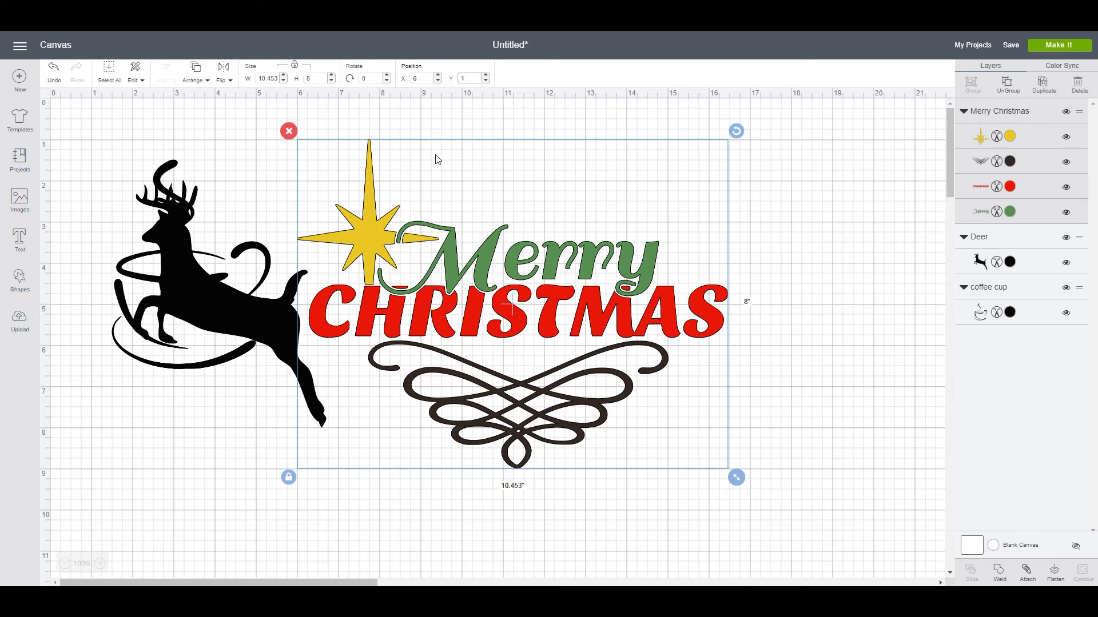
Rearrange the images: coffee cup to about X 1.7, Y 2.1, Merry Christmas to about X 7.4, Y 3.4, and deer to about X 0.8, Y 6.2
scroll(372, 383, "down", 5)
scroll(423, 320, "up", 5)
left_click_drag(462, 304, 499, 314)
left_click_drag(262, 324, 738, 258)
left_click(191, 284)
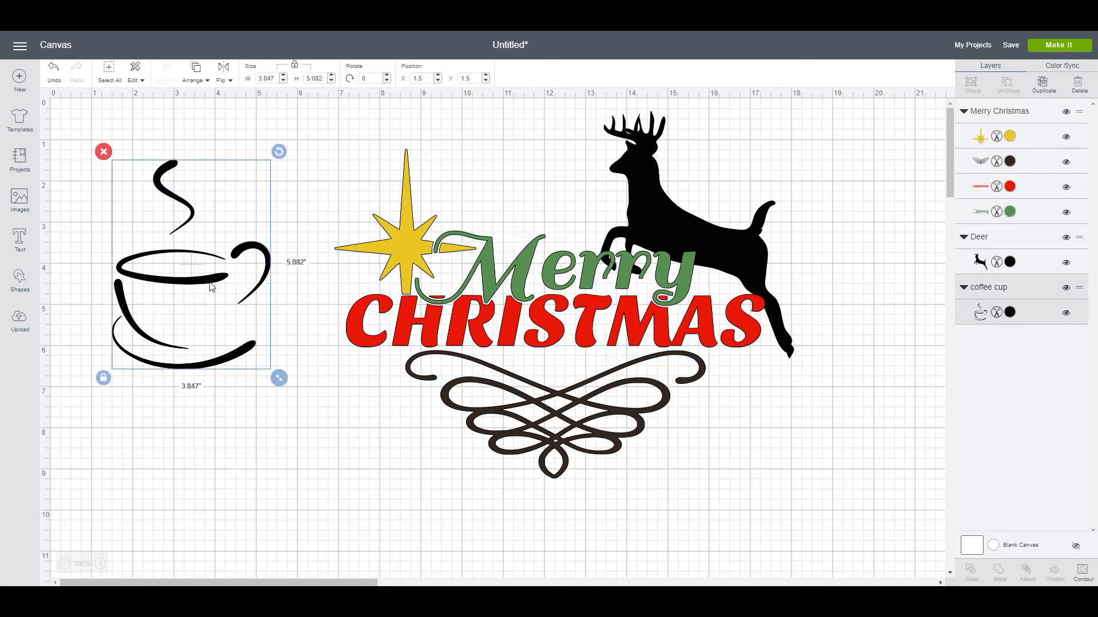
left_click_drag(198, 282, 205, 304)
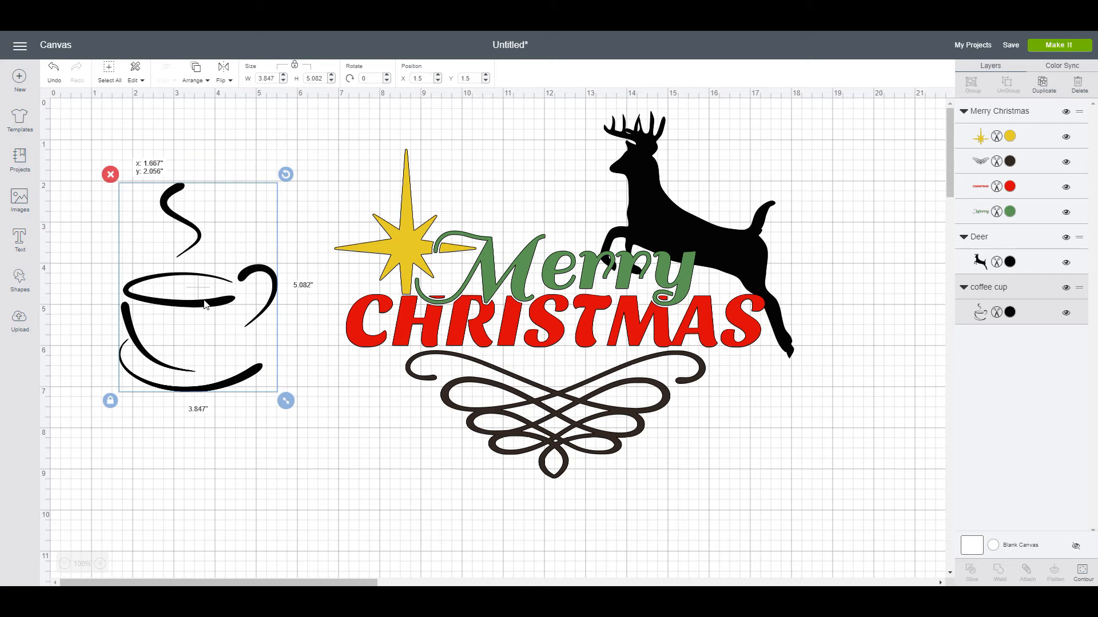
left_click_drag(525, 280, 544, 368)
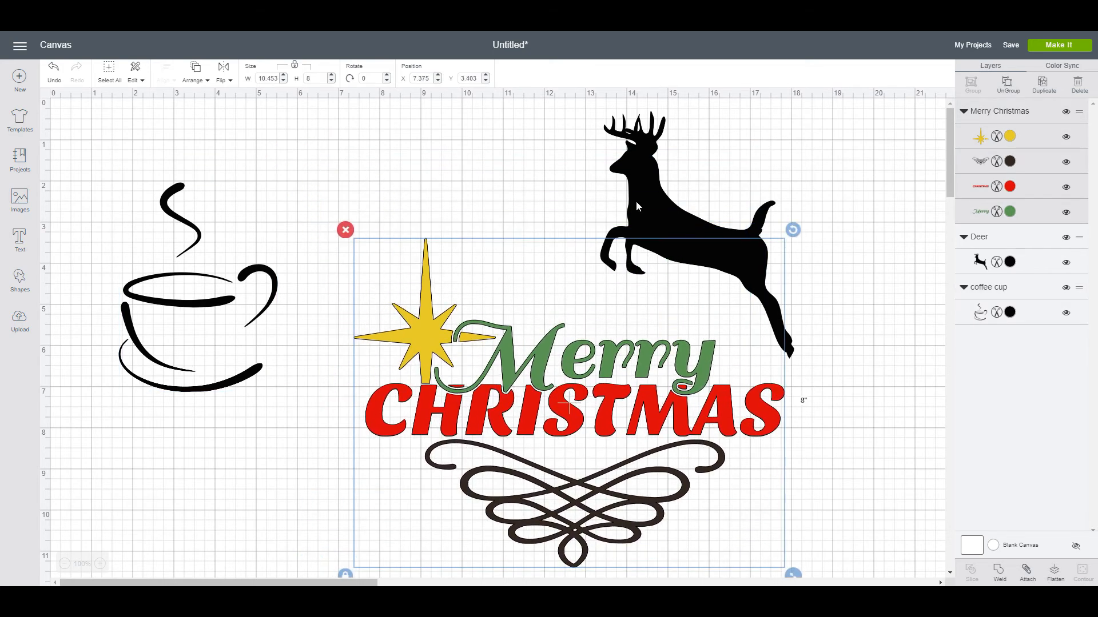
left_click_drag(653, 180, 137, 421)
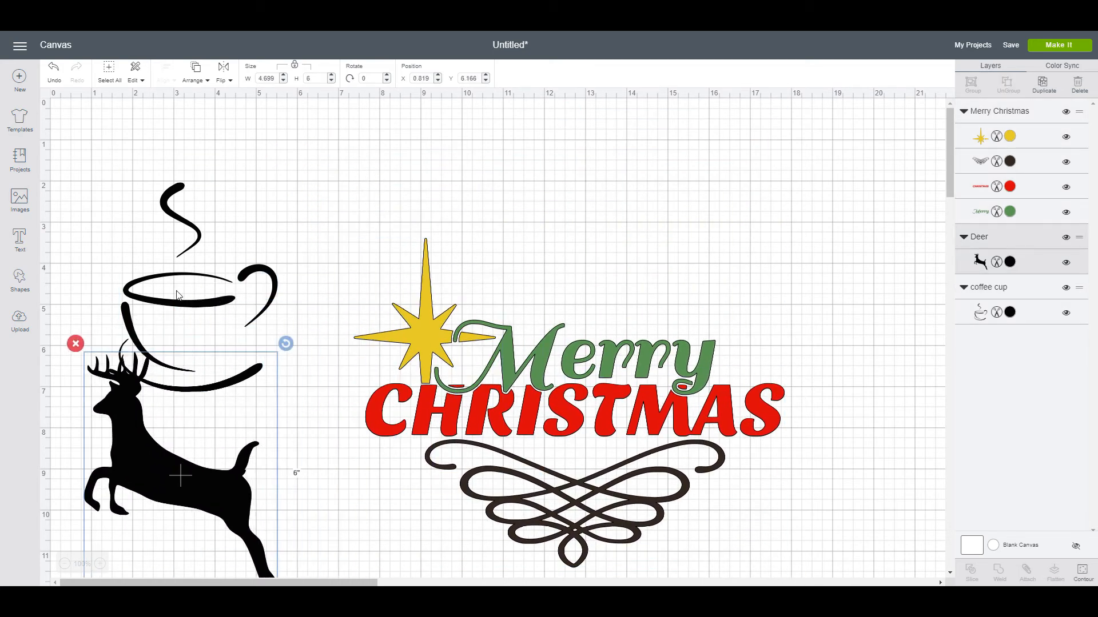
Move the coffee cup to about X 2.9, Y 0.6 and the Merry Christmas design to about X 8.7, Y 0.7
left_click_drag(194, 225, 250, 167)
left_click_drag(499, 373, 554, 264)
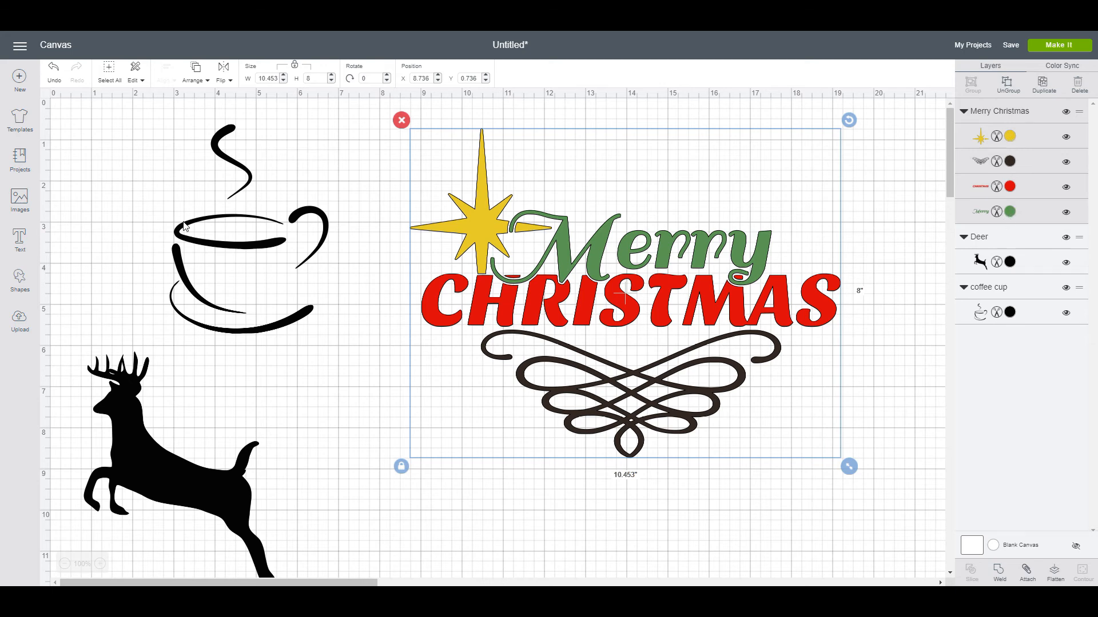
Hide the steam contour of the coffee cup and return to the canvas
left_click(228, 252)
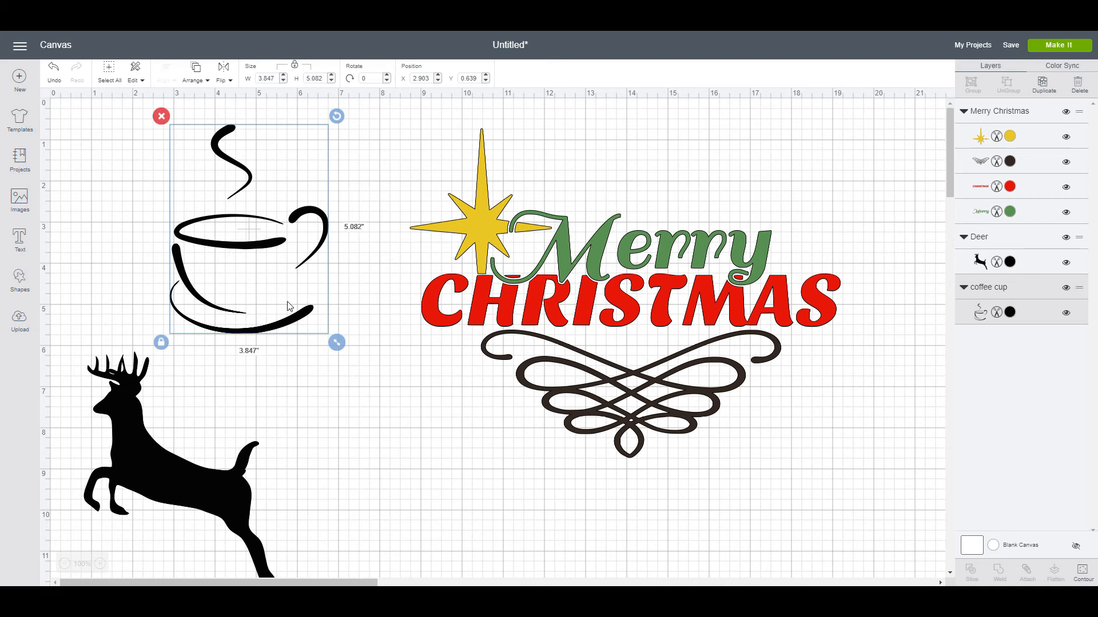
left_click(1082, 574)
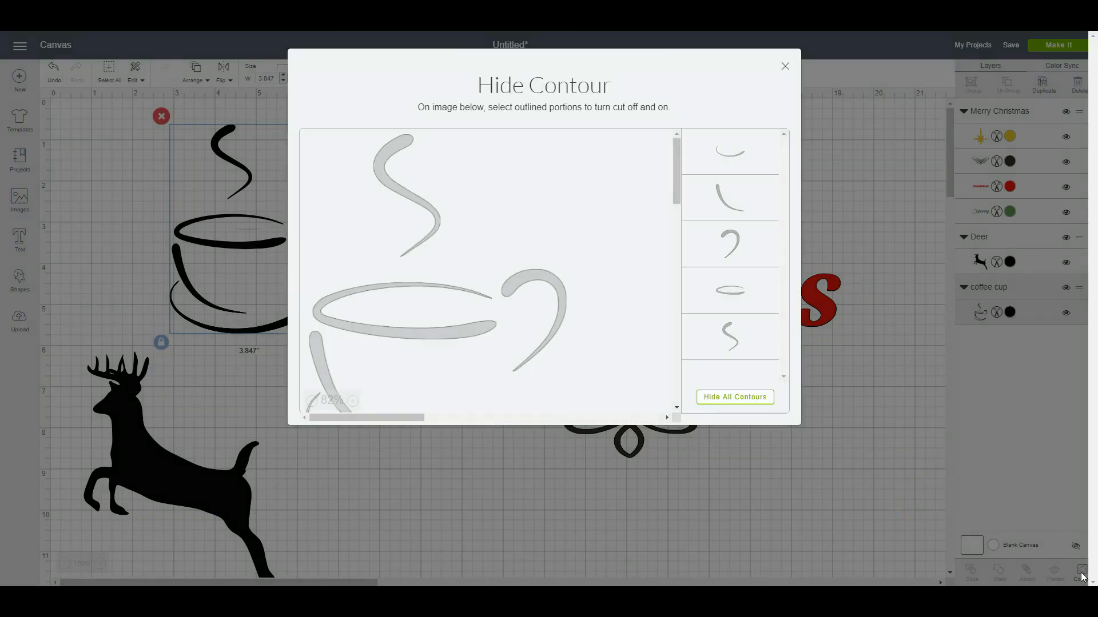
left_click(403, 147)
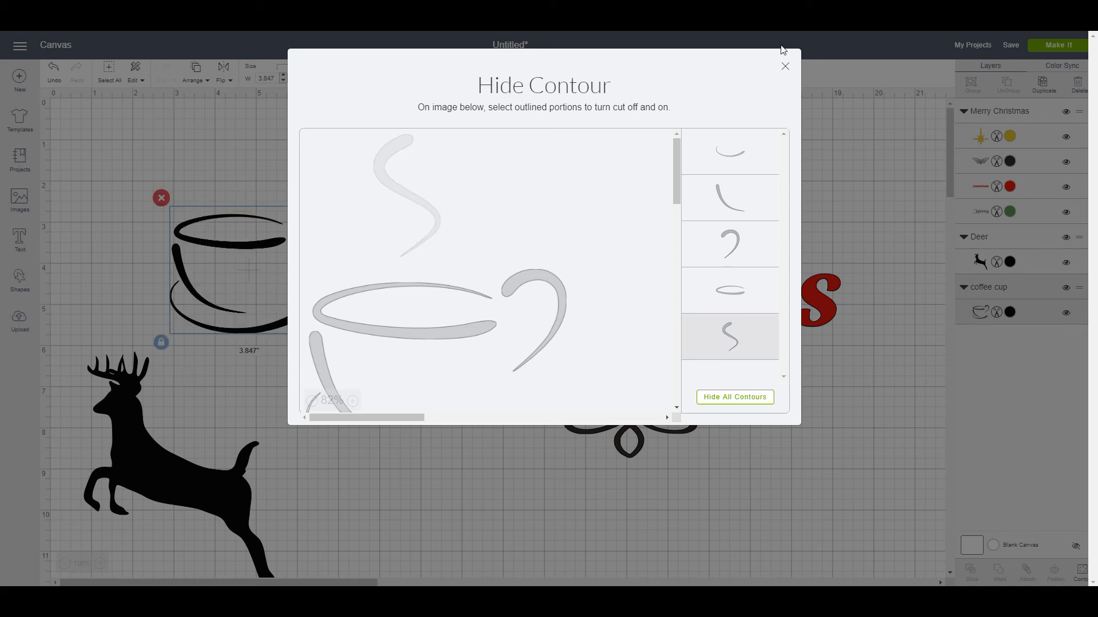
left_click(786, 67)
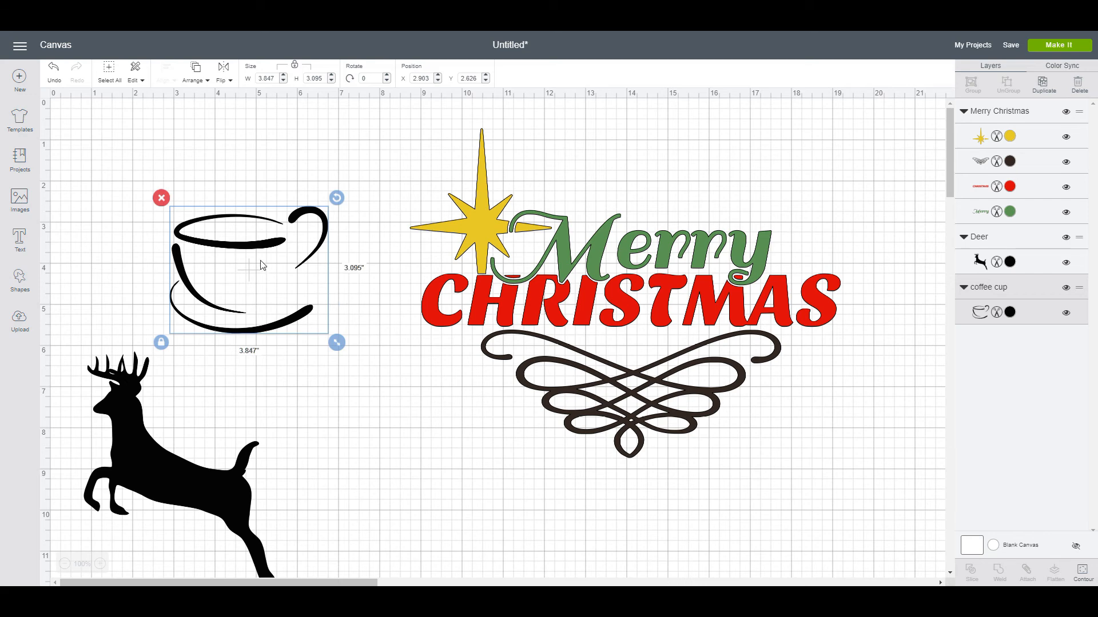
Restore the coffee cup's steam contour and hide its handle contour instead
left_click(1082, 573)
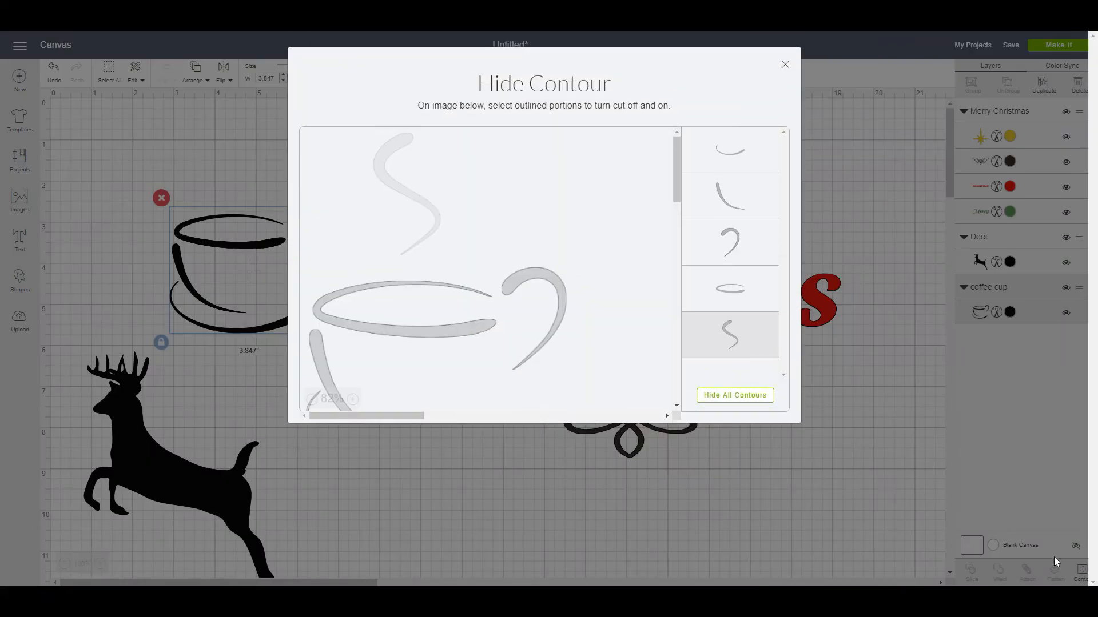
left_click(397, 143)
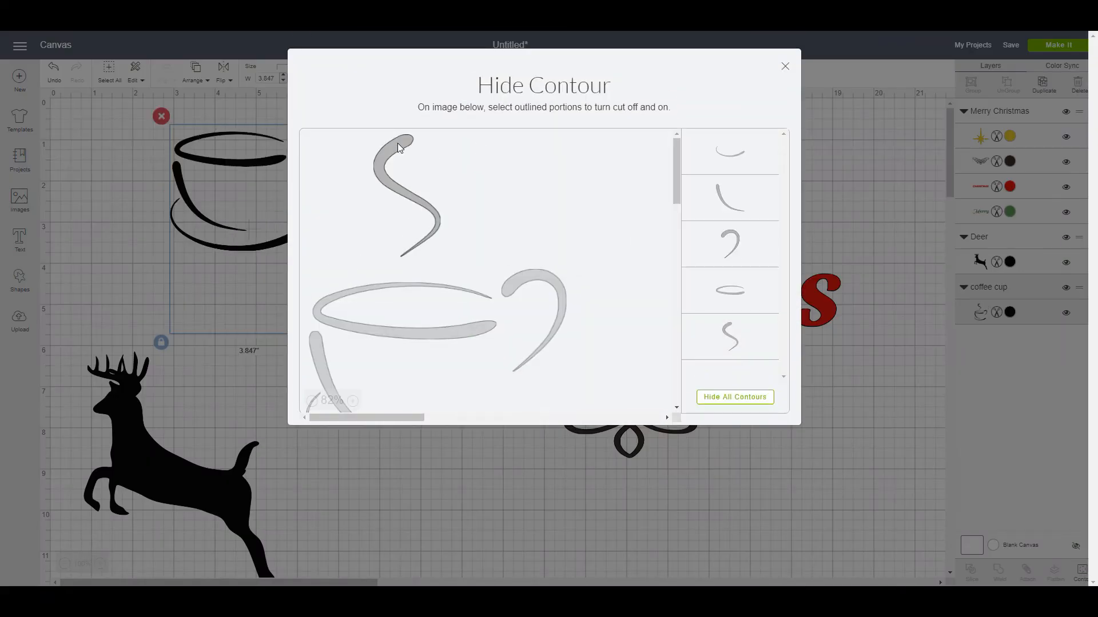
left_click(544, 276)
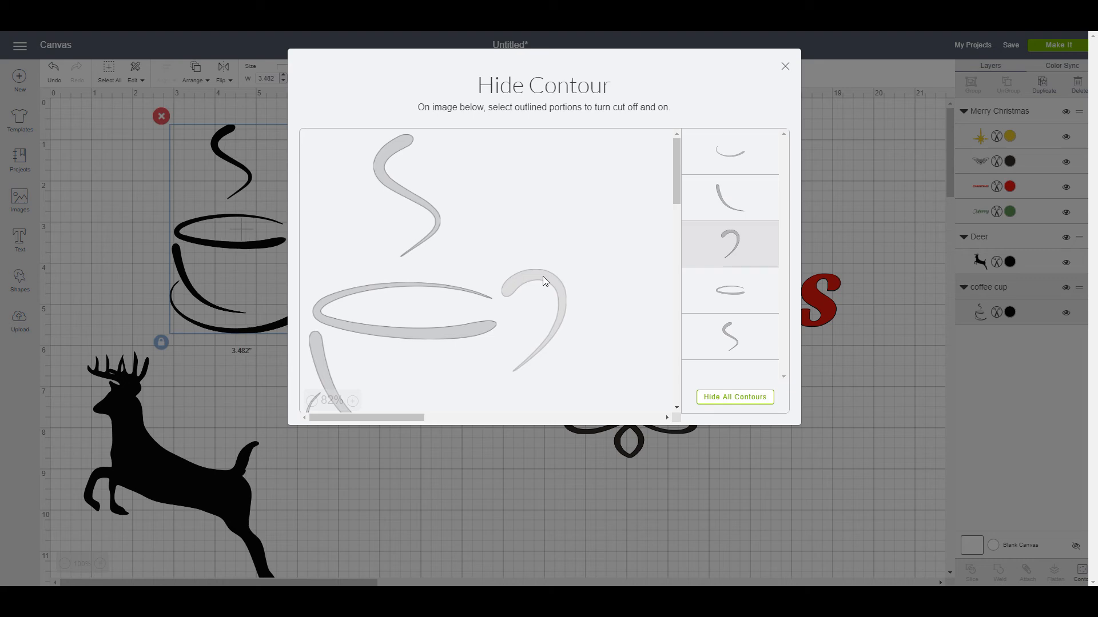
left_click(785, 67)
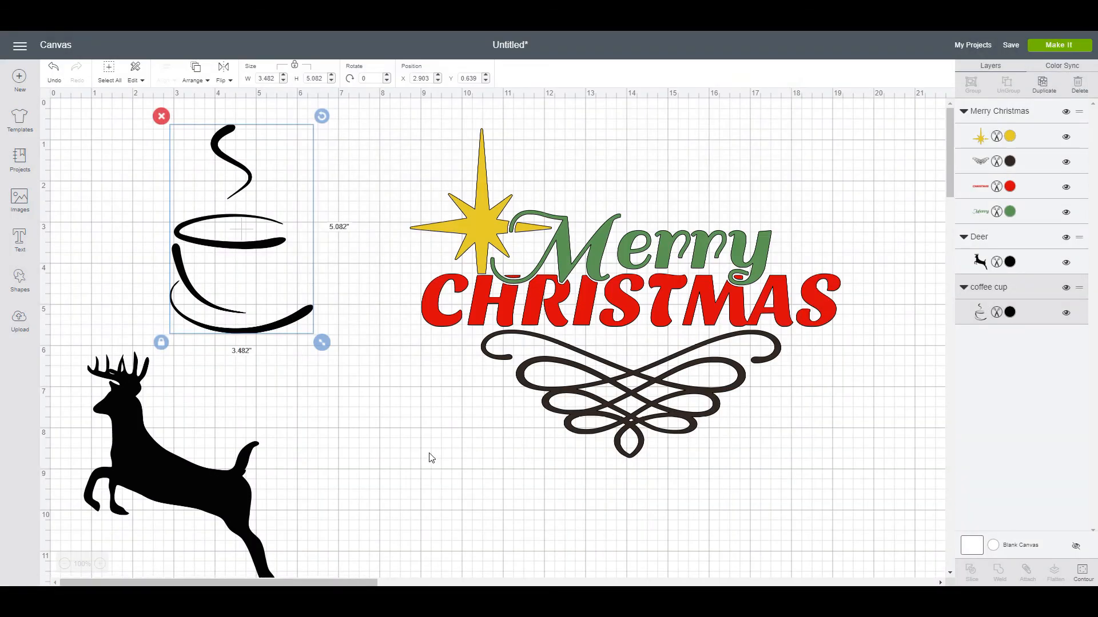
Restore the coffee cup's handle contour, and switch the saucer contour off and back on
left_click(1082, 572)
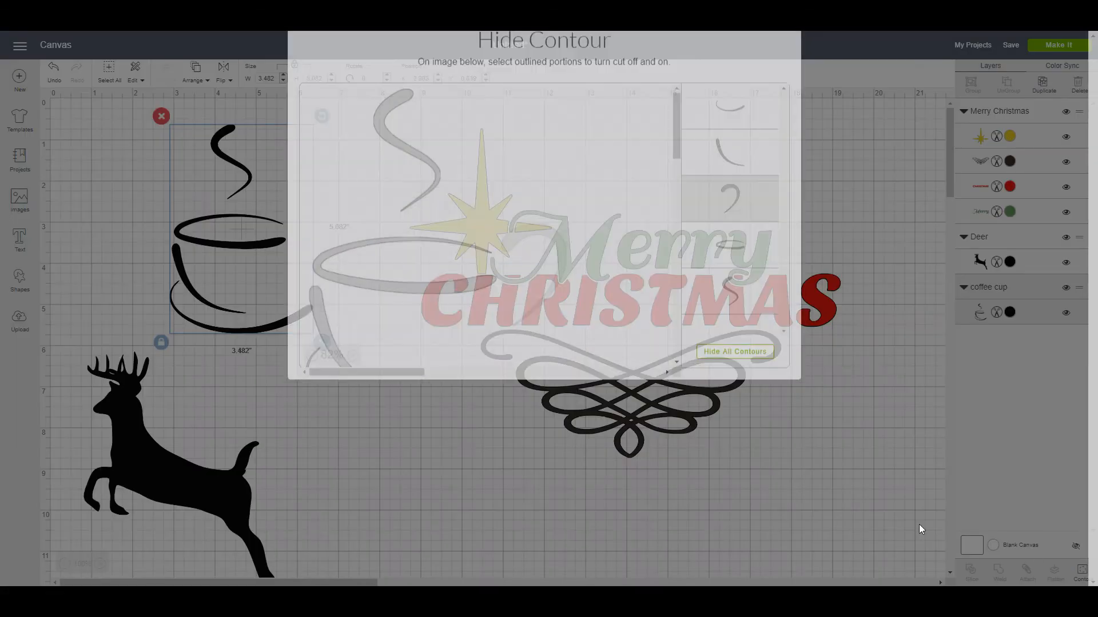
left_click(563, 320)
scroll(590, 369, "down", 3)
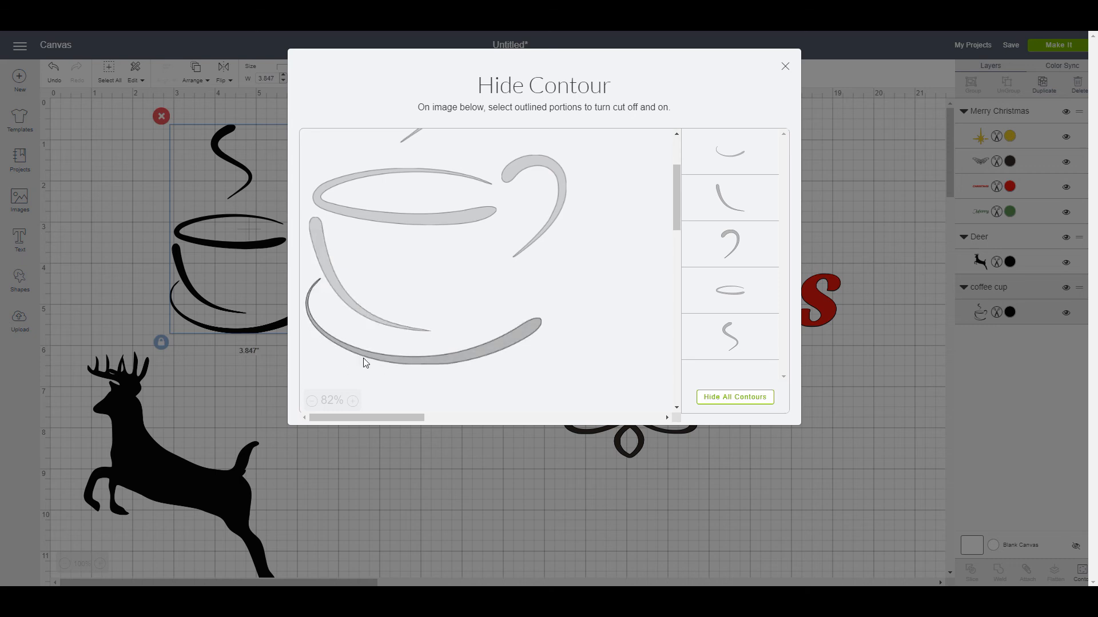
left_click(424, 360)
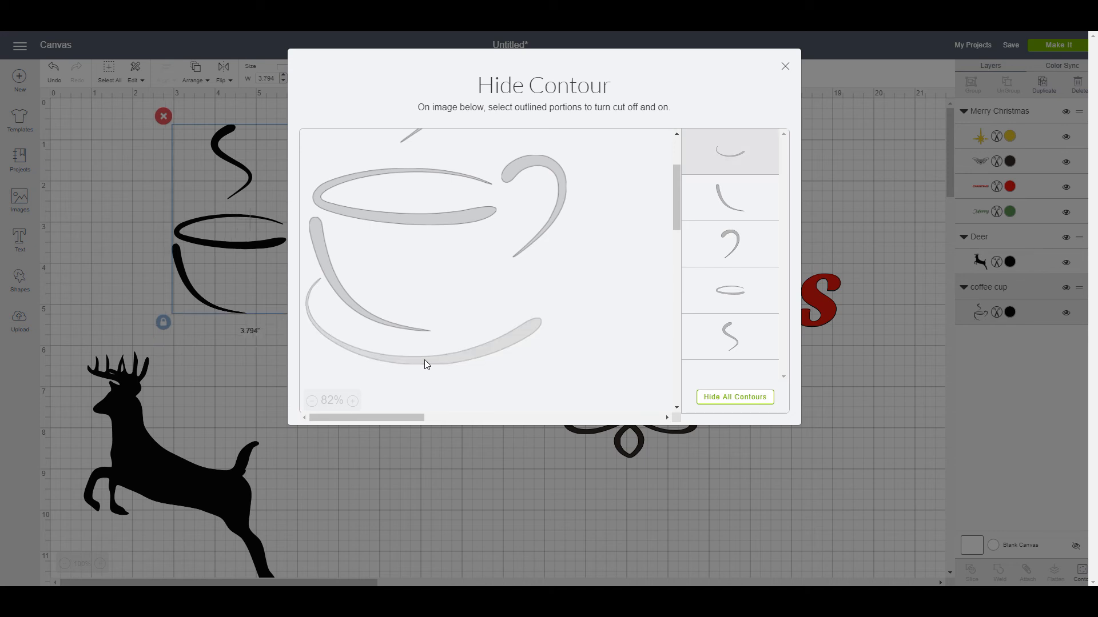
left_click(424, 359)
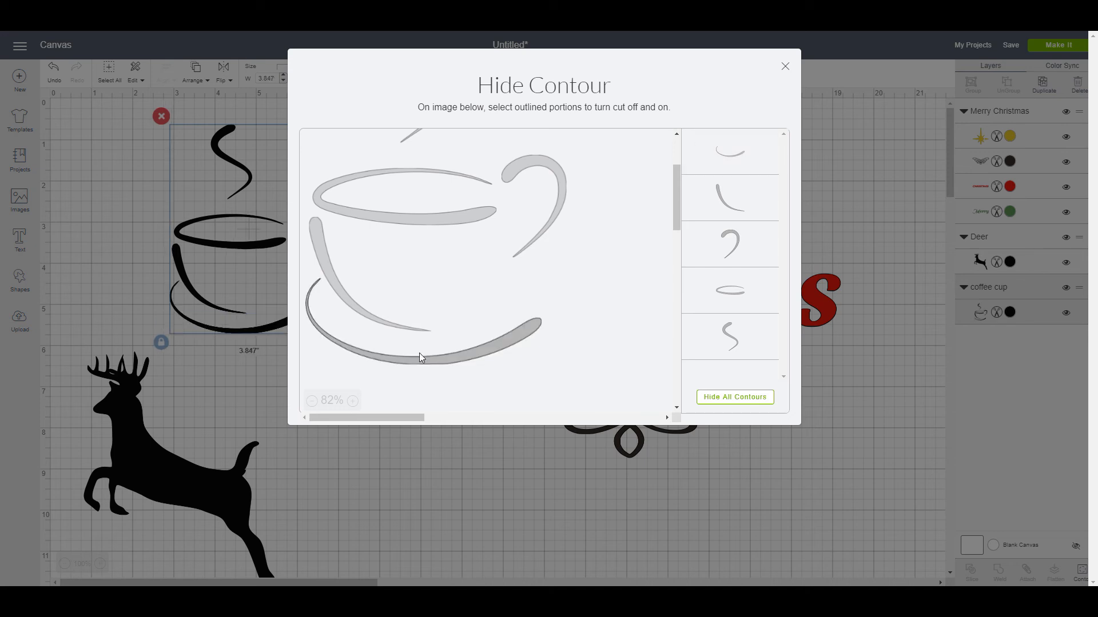
Switch the contours of the coffee cup's side and rim off and back on one after the other
left_click(318, 244)
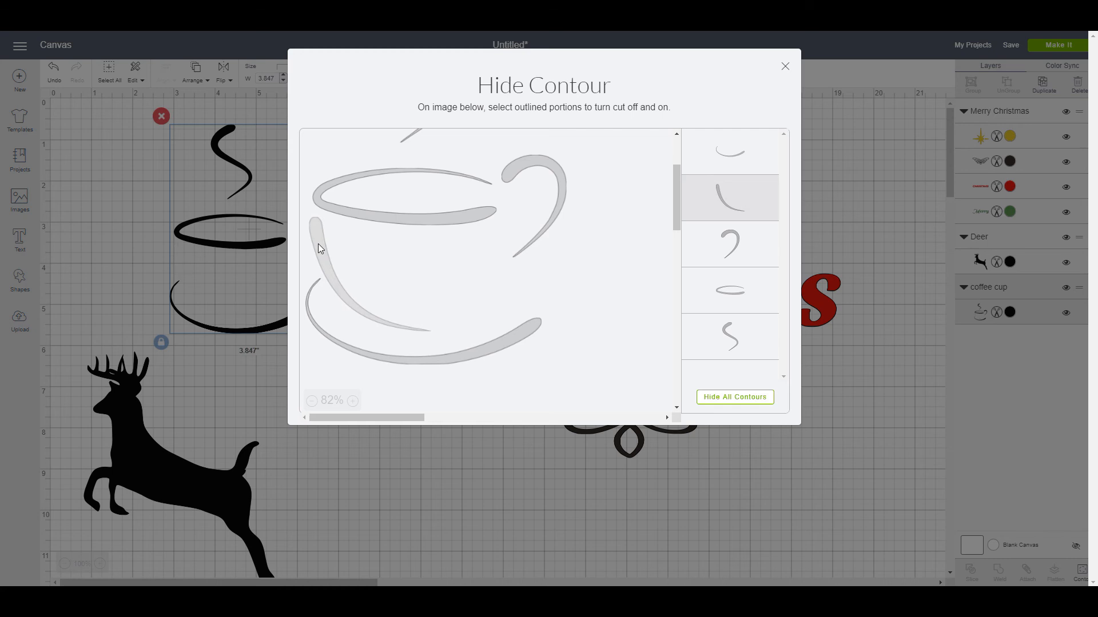
left_click(318, 244)
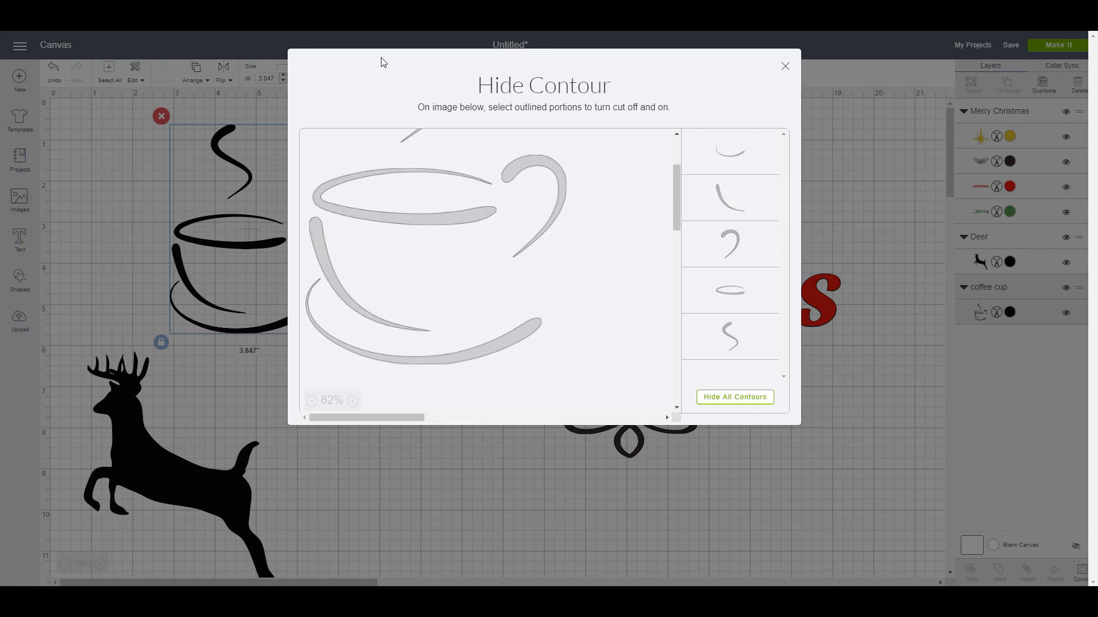
left_click(373, 173)
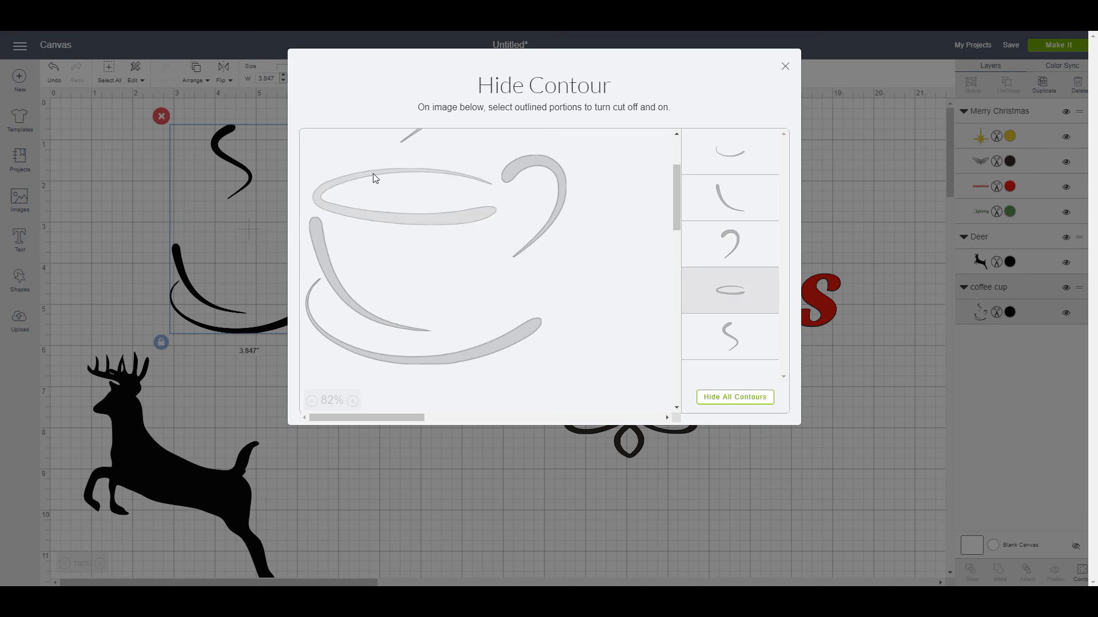
left_click(373, 173)
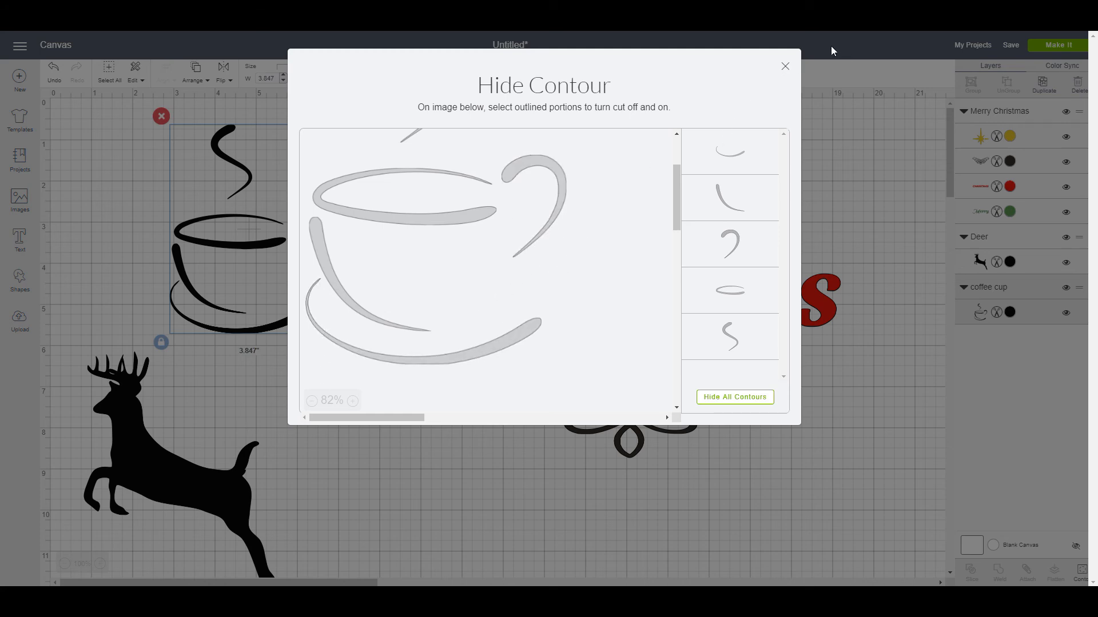
left_click(784, 67)
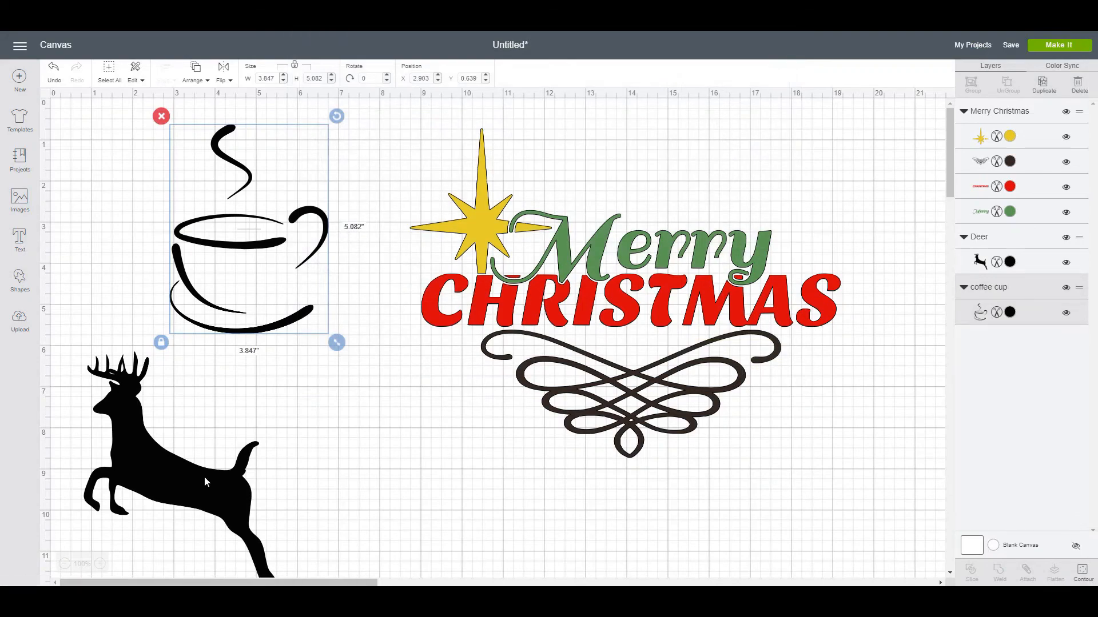
Examine which contours of the deer can be hidden, including the small openings in the antlers
left_click(203, 489)
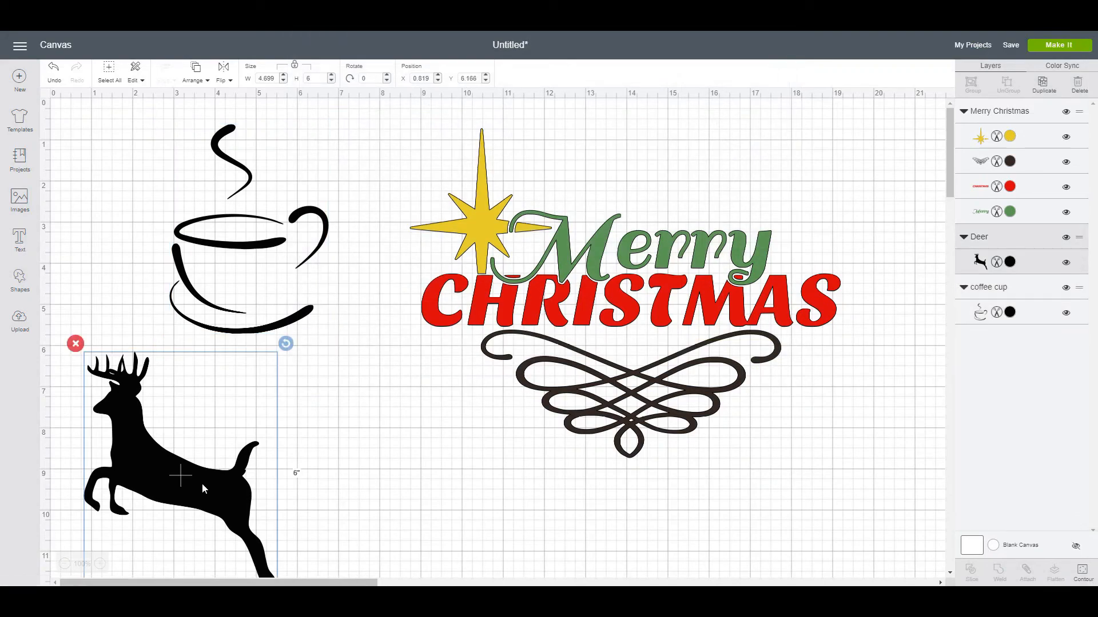
left_click(1082, 572)
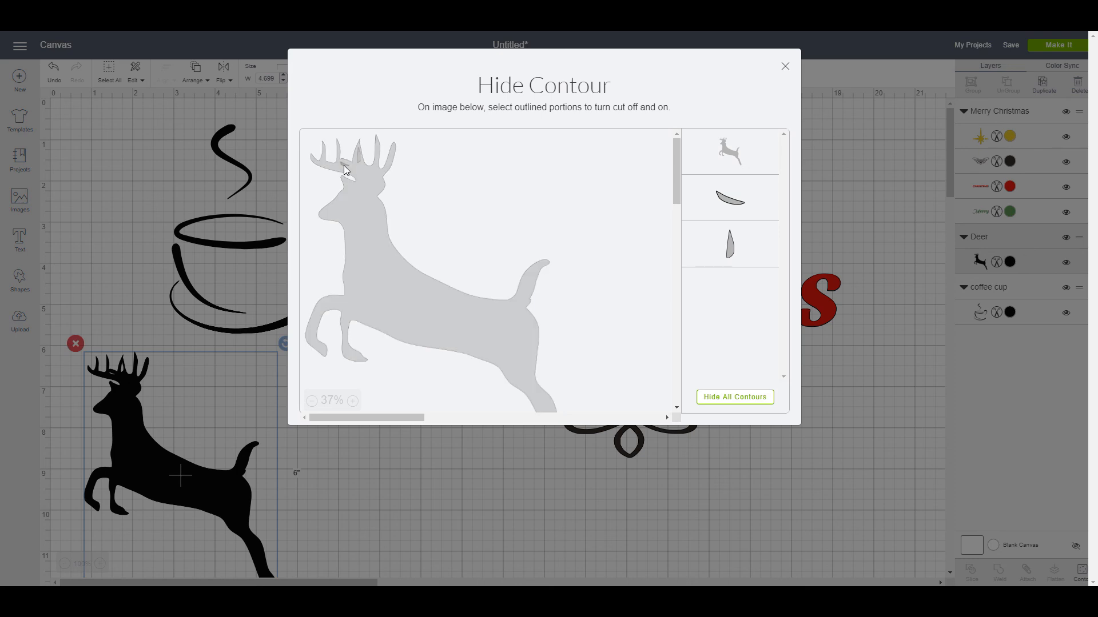
left_click(785, 66)
Move the coffee cup out of the deer's way and enlarge the deer to about 8.06 by 10.29 inches
left_click_drag(223, 216, 592, 263)
left_click_drag(170, 458, 235, 243)
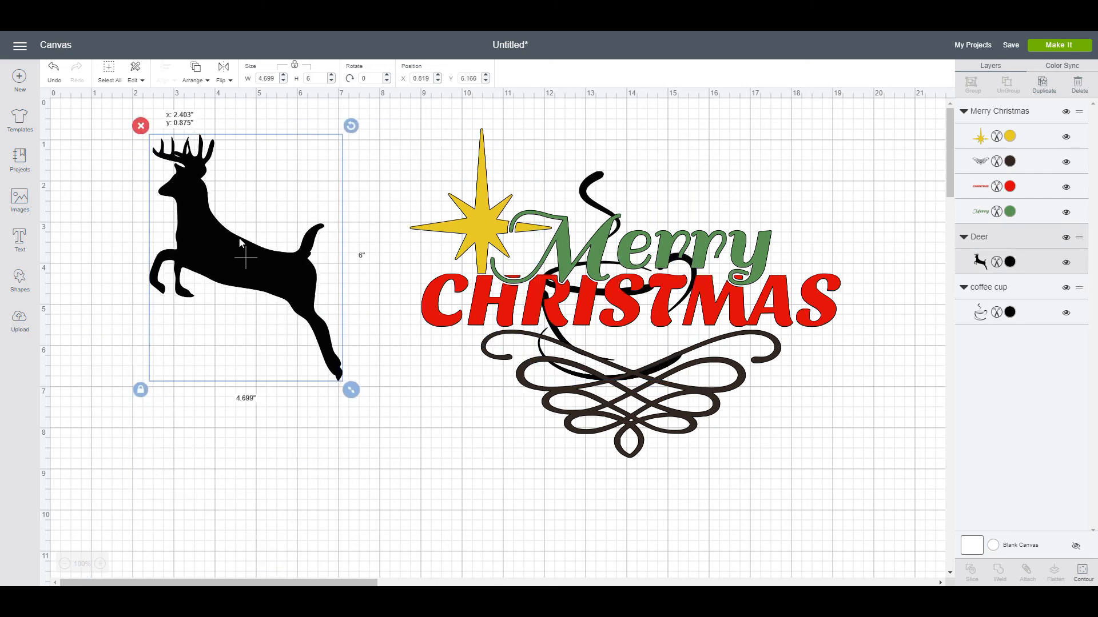
left_click_drag(353, 393, 490, 569)
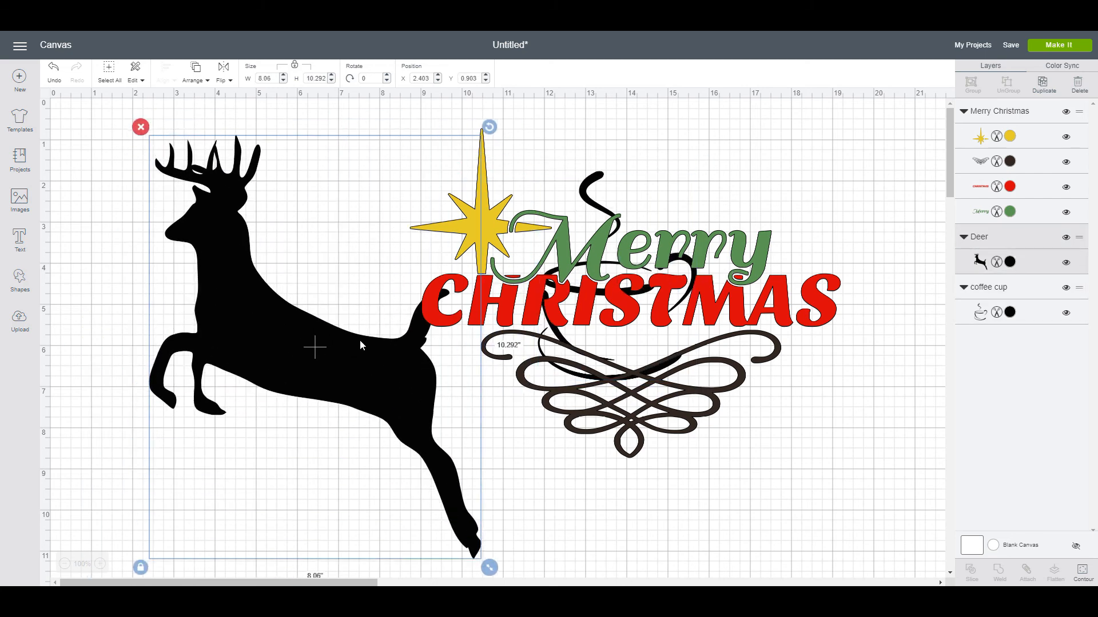
Reposition the enlarged deer at about X 1.0, Y 2.0 on the canvas
left_click_drag(291, 325, 316, 393)
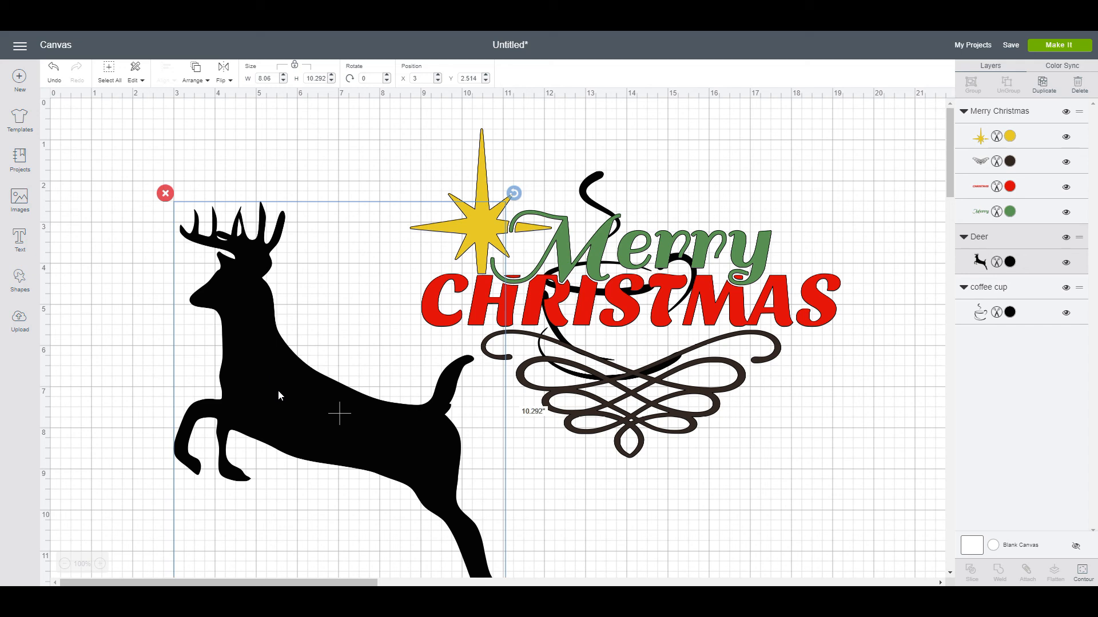
left_click_drag(278, 394, 246, 362)
left_click_drag(290, 407, 247, 411)
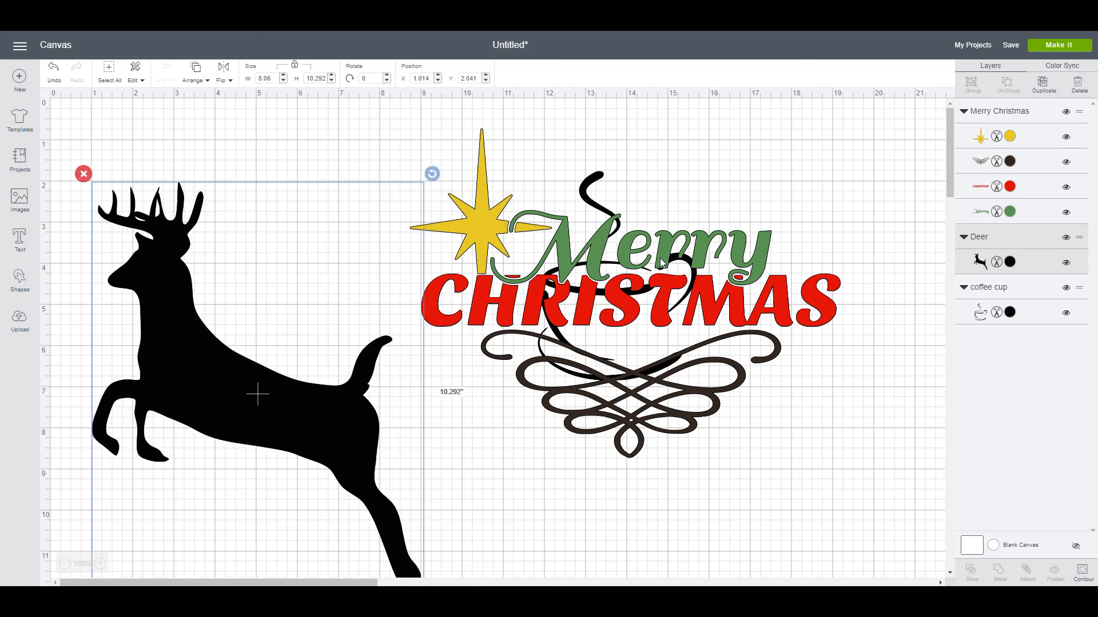
Move the coffee cup onto the deer's body and place the Merry Christmas design at about X 8.8, Y 0.6
left_click(652, 262)
left_click_drag(640, 392, 696, 535)
left_click_drag(588, 188, 267, 340)
left_click_drag(779, 403, 740, 262)
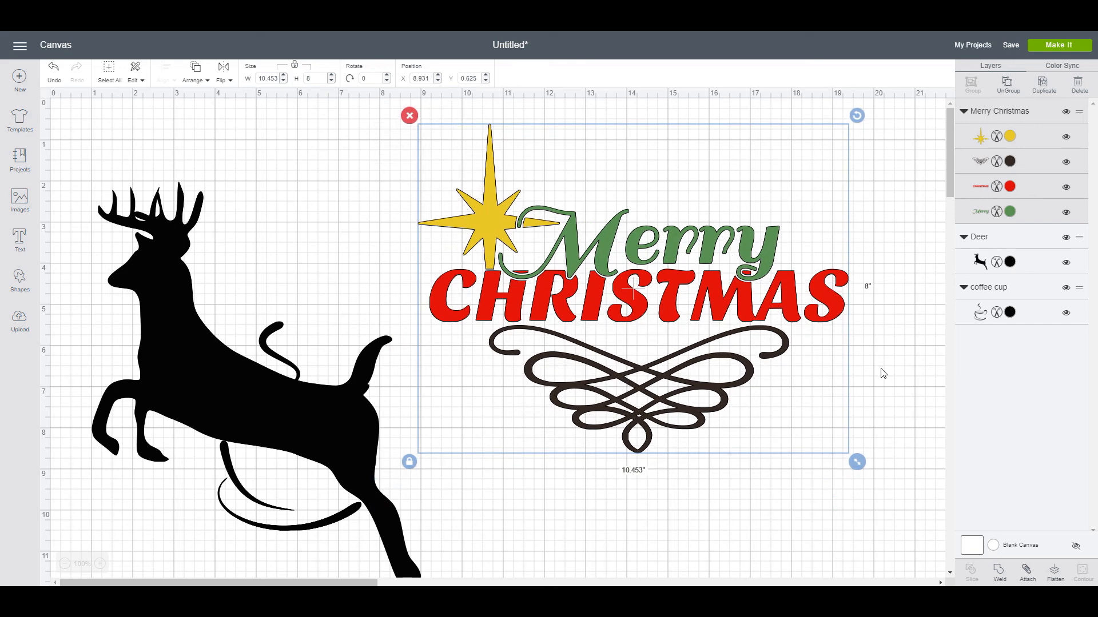
Ungroup the Merry Christmas design and examine the contours of its red CHRISTMAS layer
left_click(1008, 85)
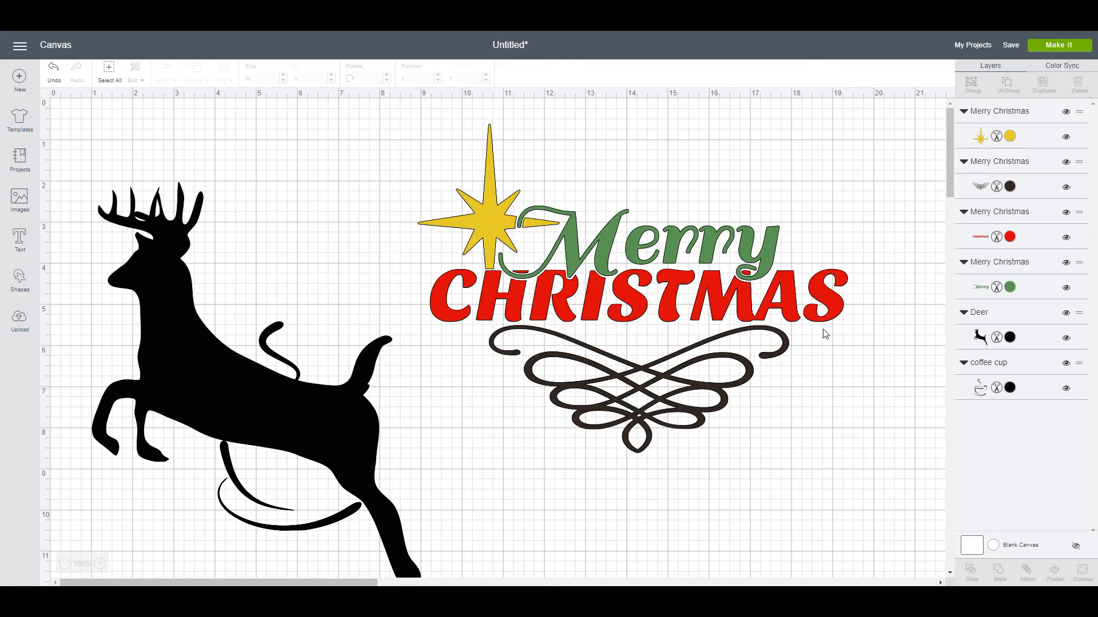
left_click(753, 311)
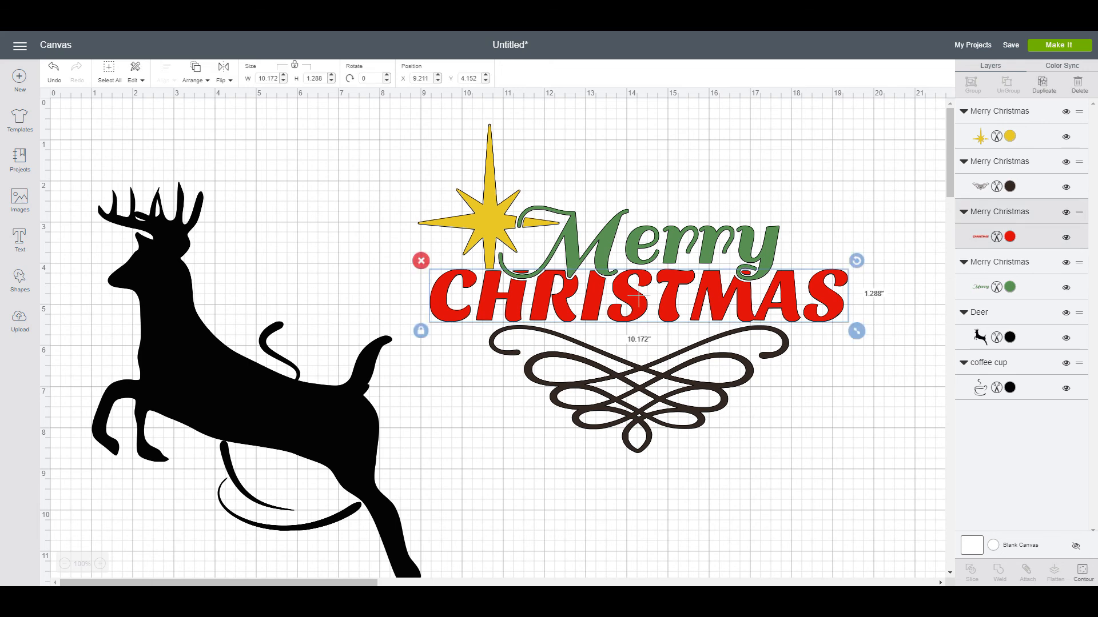
left_click(1082, 573)
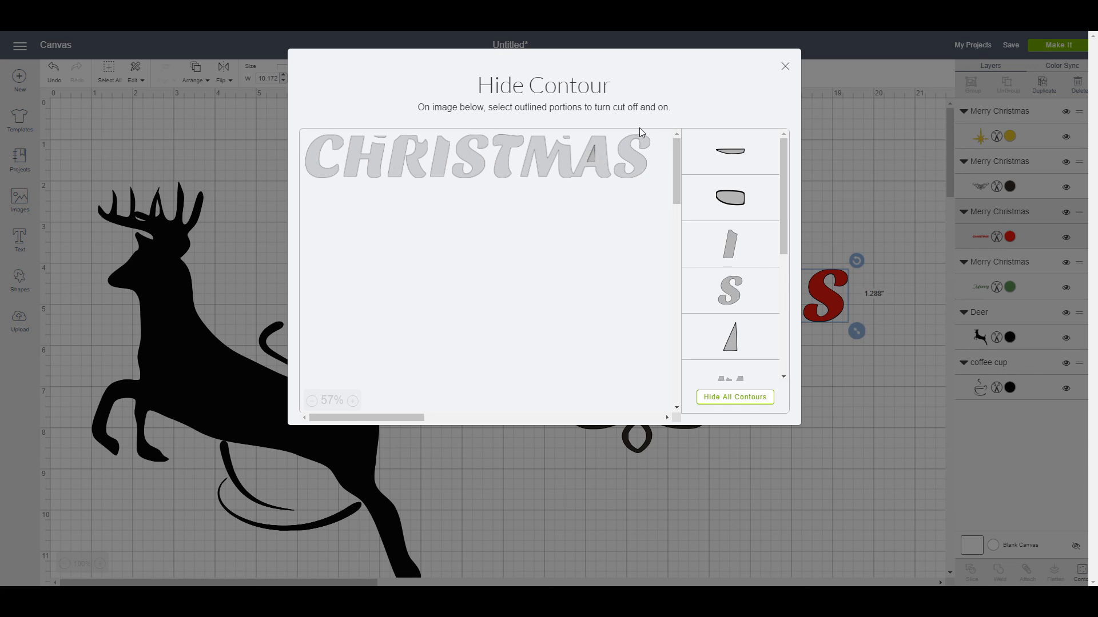
left_click(785, 66)
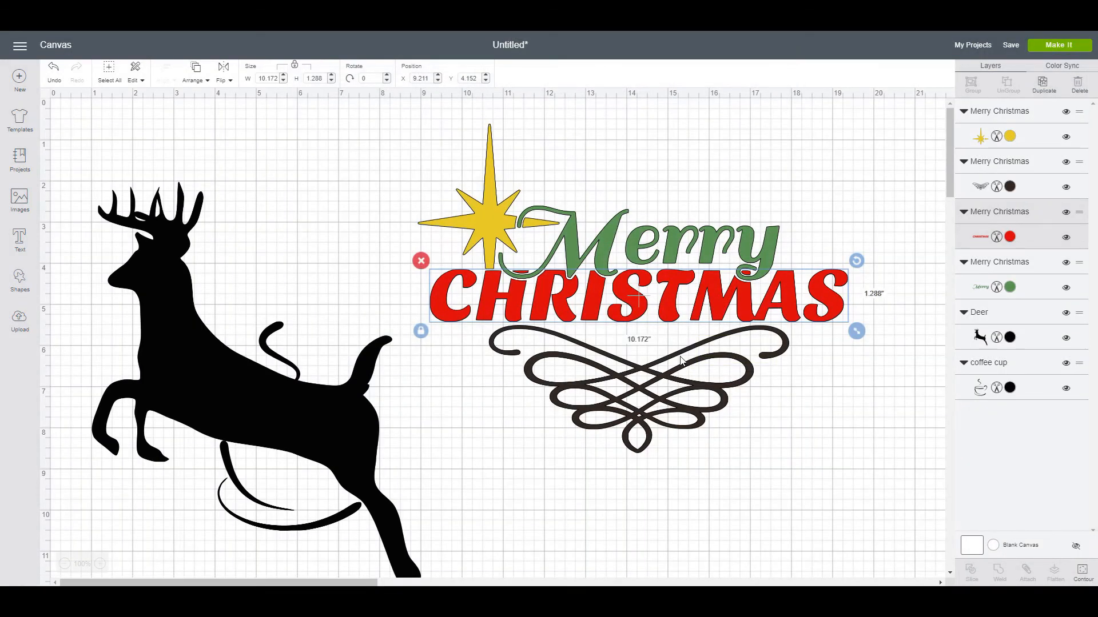
Preview each color's cut mat for the project, from the deer to the red CHRISTMAS lettering, and return to the canvas
left_click(1047, 47)
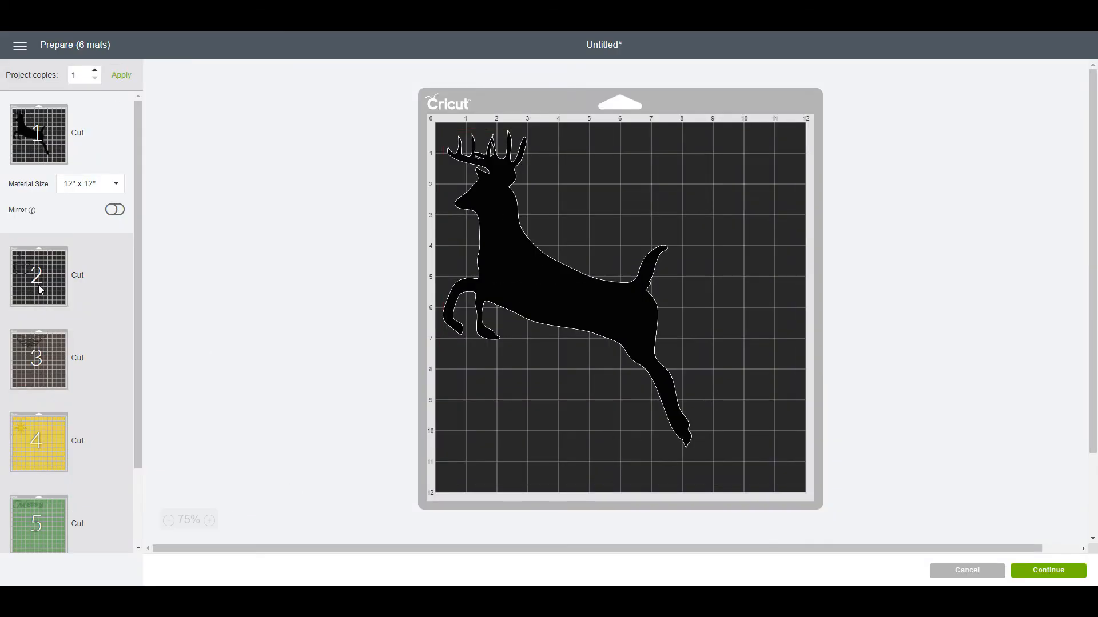
left_click(45, 288)
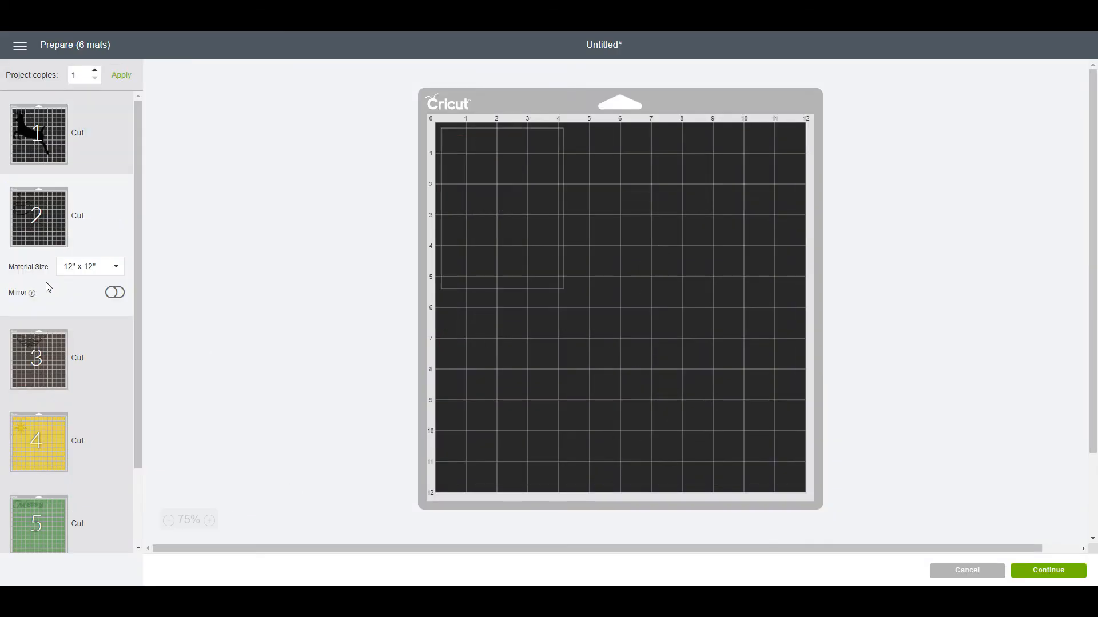
left_click(61, 390)
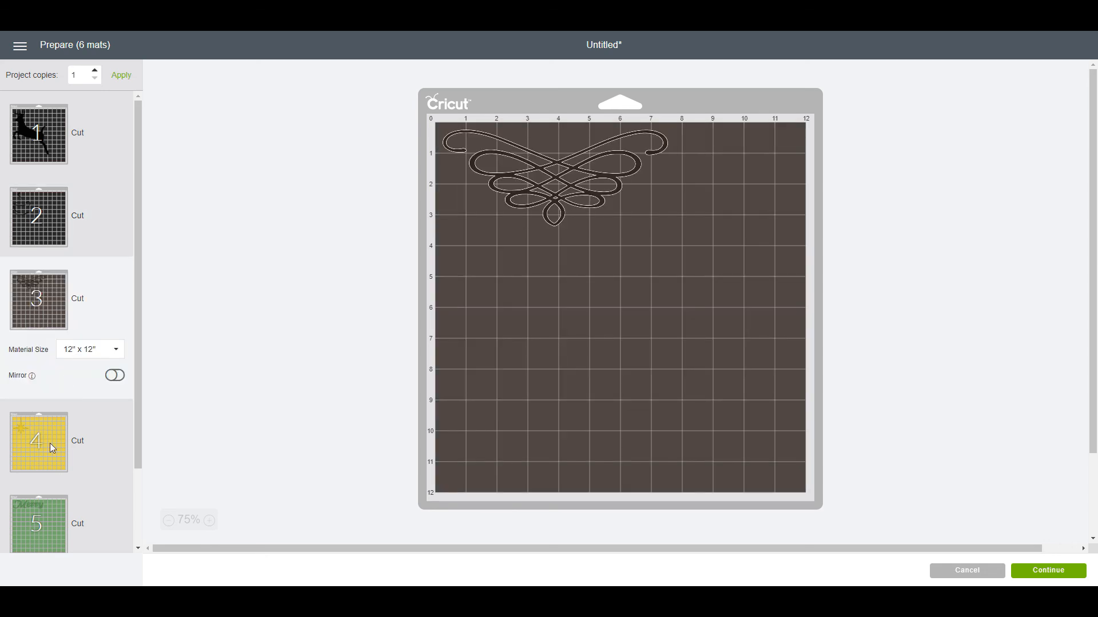
scroll(50, 443, "down", 3)
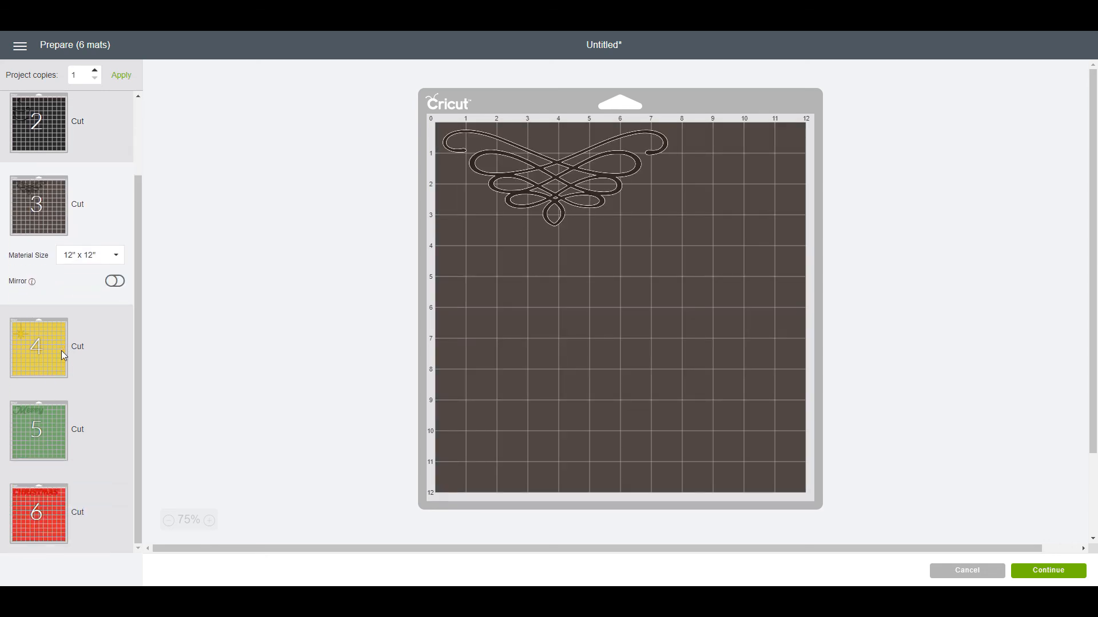
left_click(62, 349)
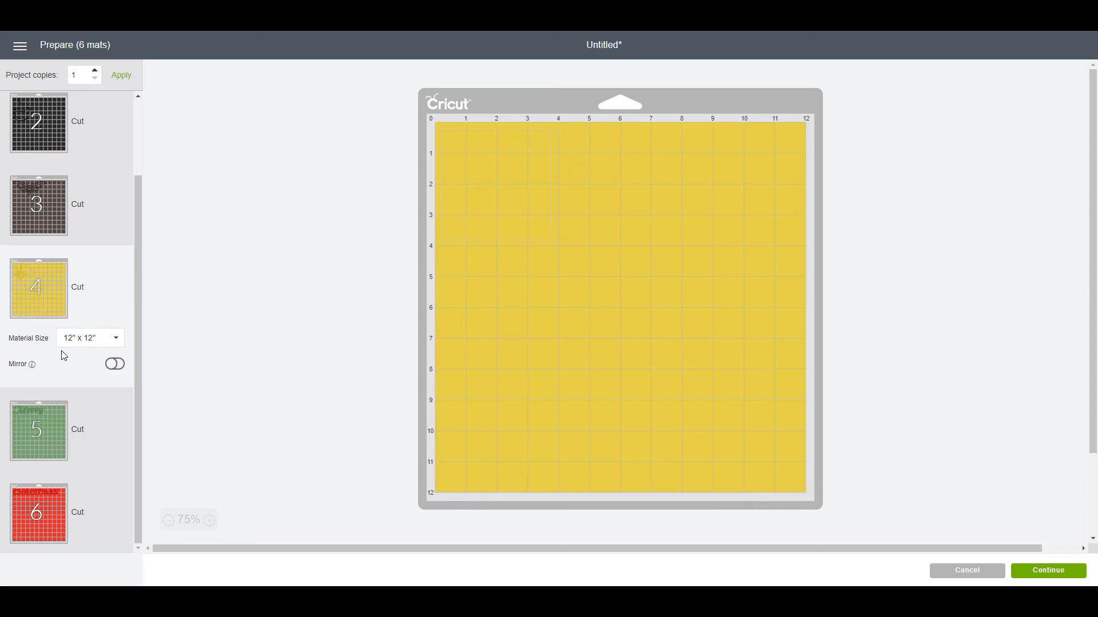
left_click(49, 447)
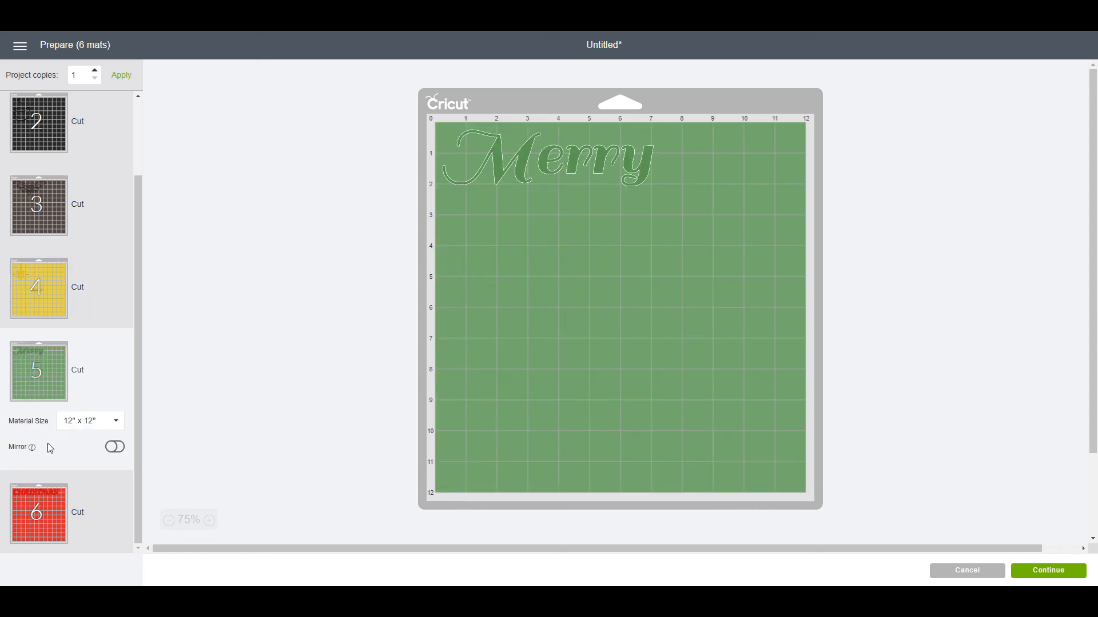
left_click(40, 514)
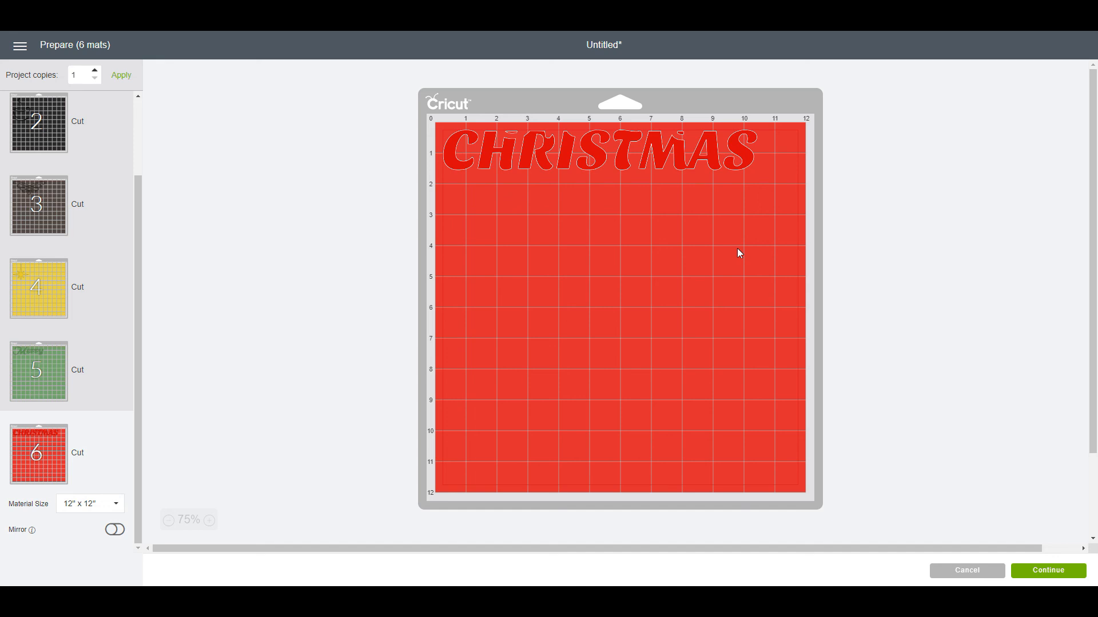
left_click(953, 572)
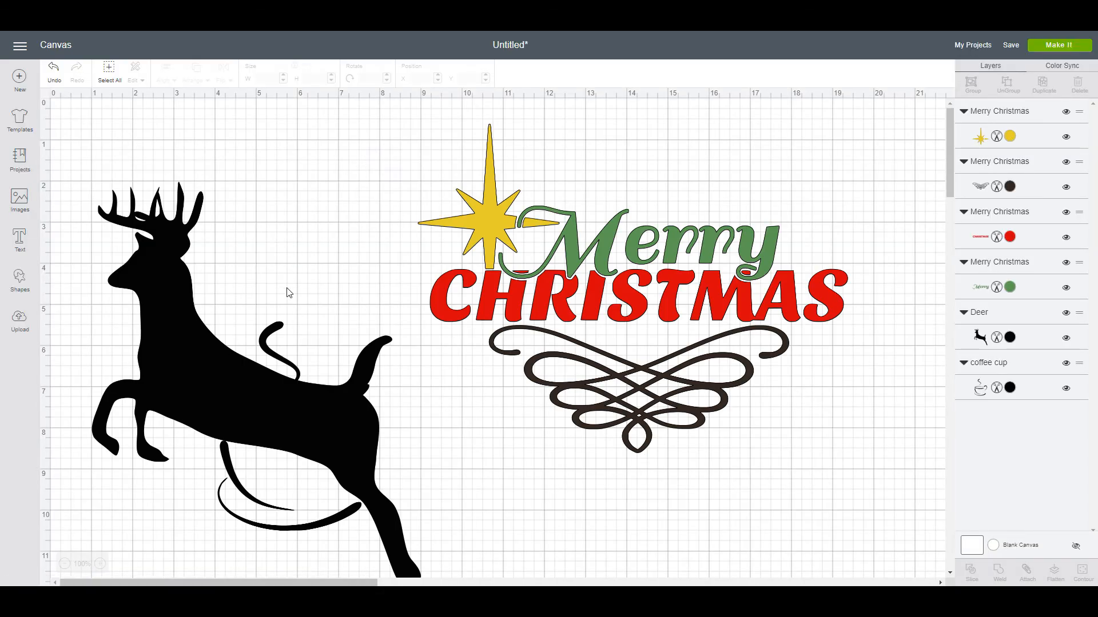